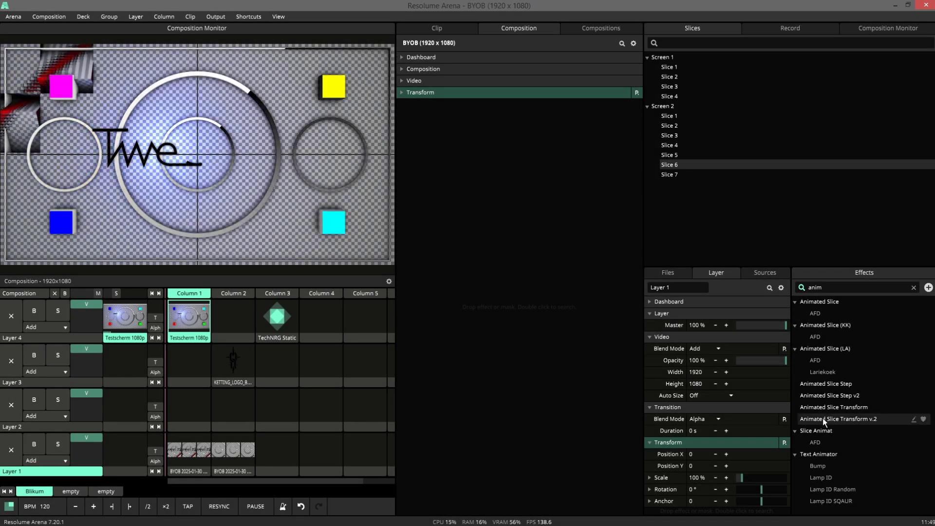
Step: Add Animated Slice Transform v.2 to the composition and assign Screen 1's Slice 1 as slice A
left_click_drag(823, 417, 524, 264)
scroll(536, 265, "down", 2)
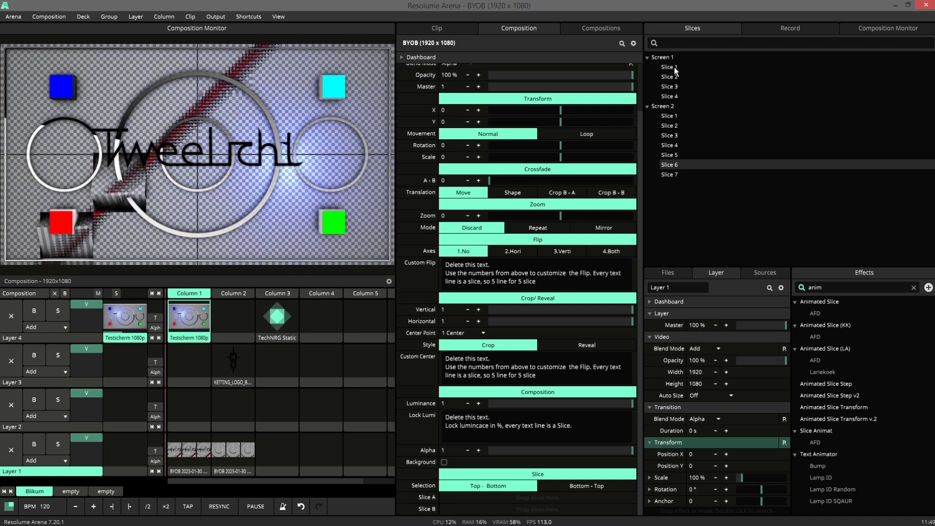
left_click_drag(674, 66, 497, 501)
mouse_move(561, 110)
left_mouse_down()
mouse_move(556, 119)
mouse_move(565, 118)
left_mouse_up()
Step: Set slice movement to Loop, test X position, and reset Y, X and scale to 0
double_click(565, 119)
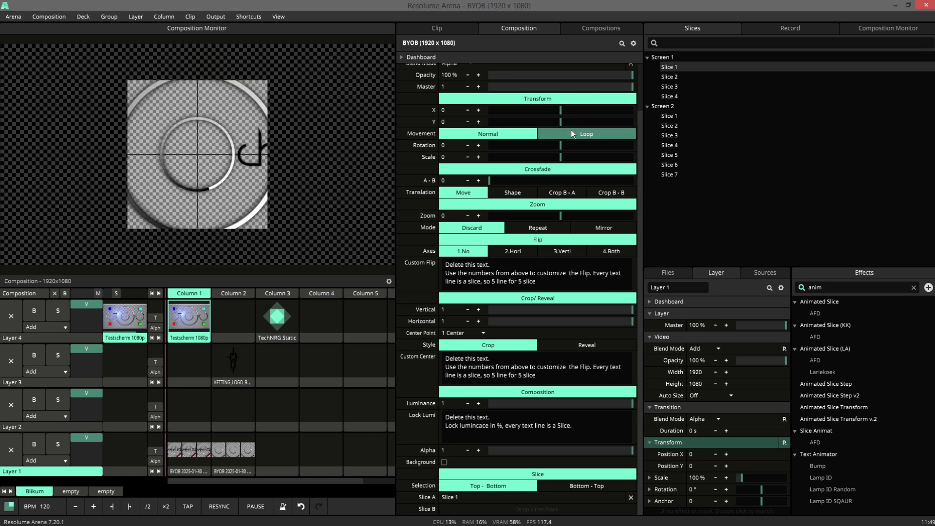
left_click(571, 130)
left_click_drag(561, 116, 580, 148)
double_click(561, 116)
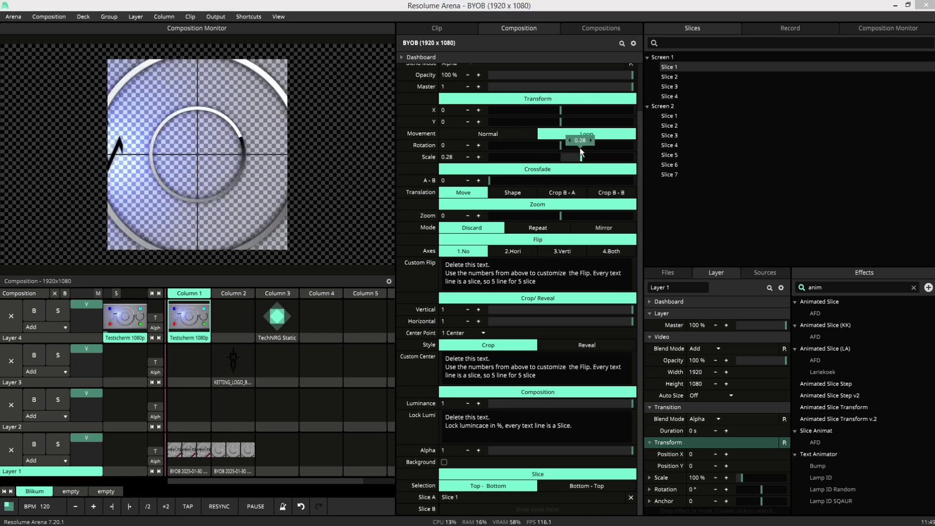
double_click(560, 153)
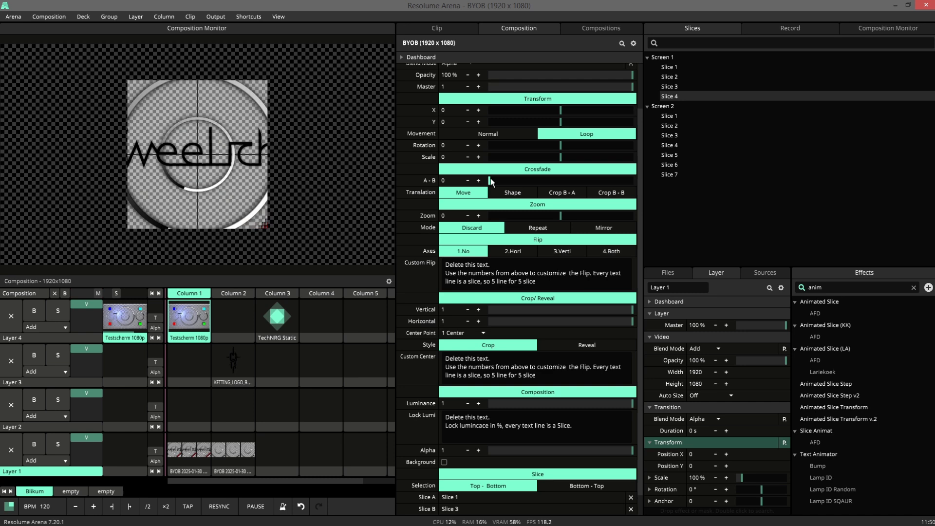
Step: Sweep the A-B crossfade to 1 while trying Shape, Crop B - A, then Crop B - B translation
left_click_drag(490, 182, 626, 180)
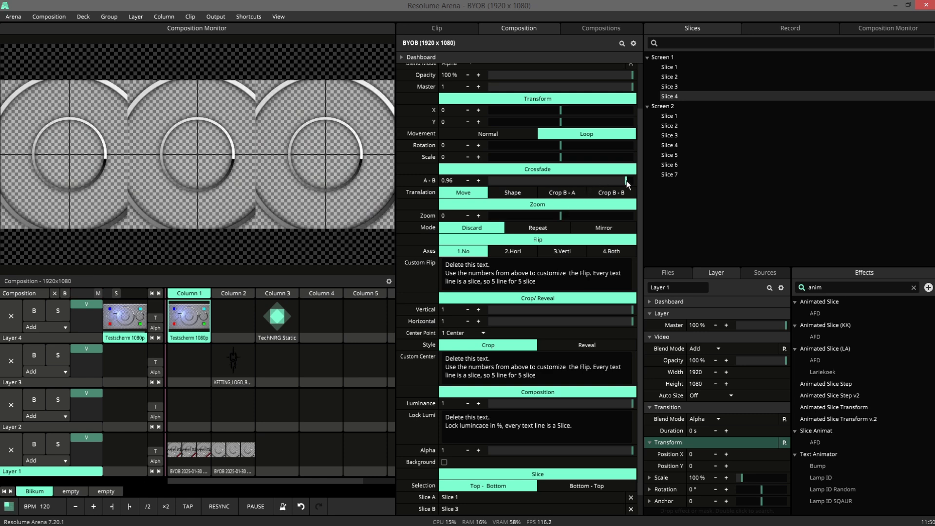
left_click_drag(628, 185, 641, 145)
left_click(528, 192)
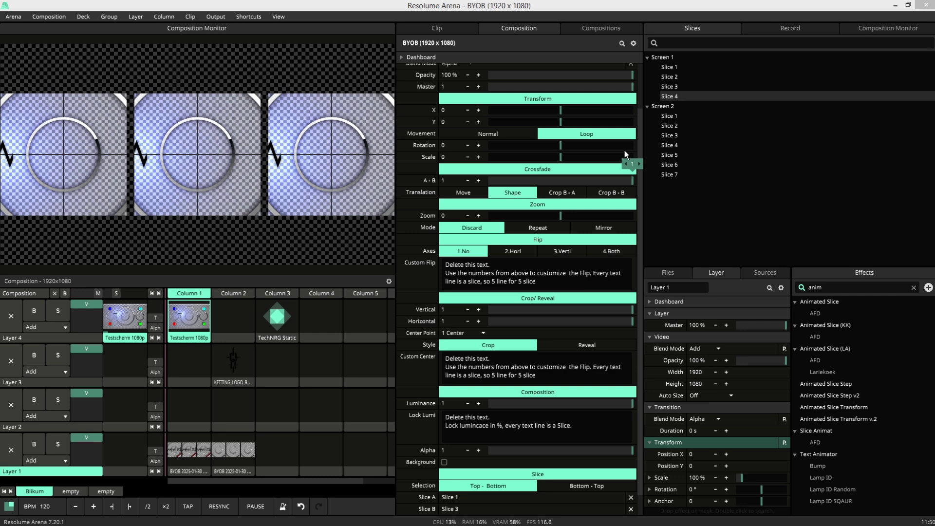
left_click(571, 193)
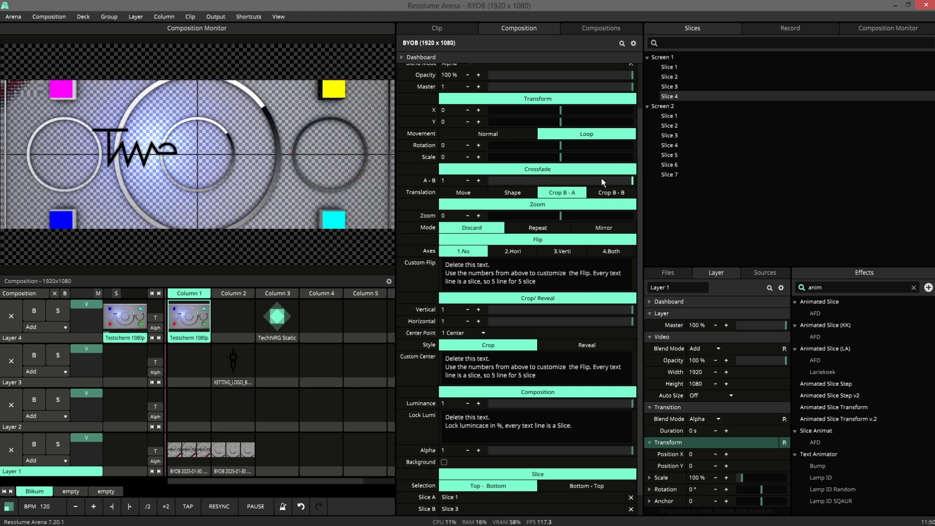
left_click_drag(602, 180, 639, 169)
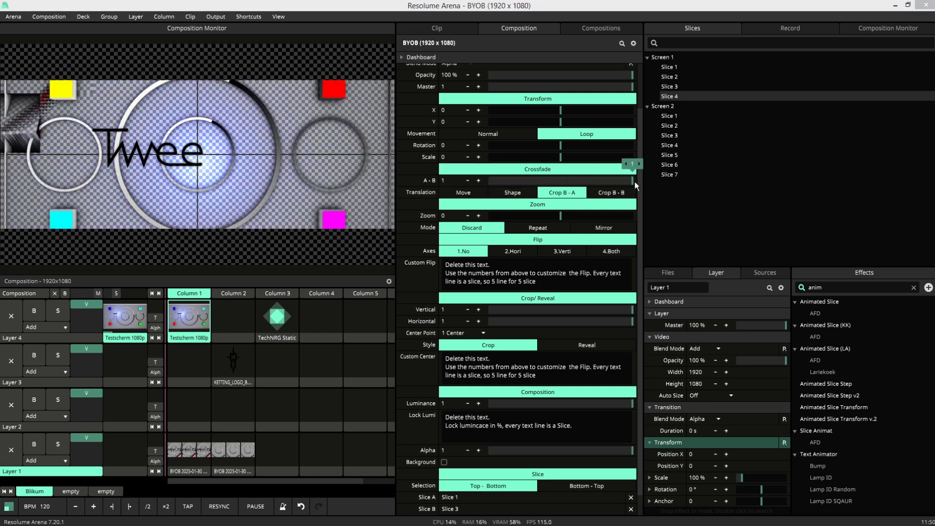
left_click(614, 193)
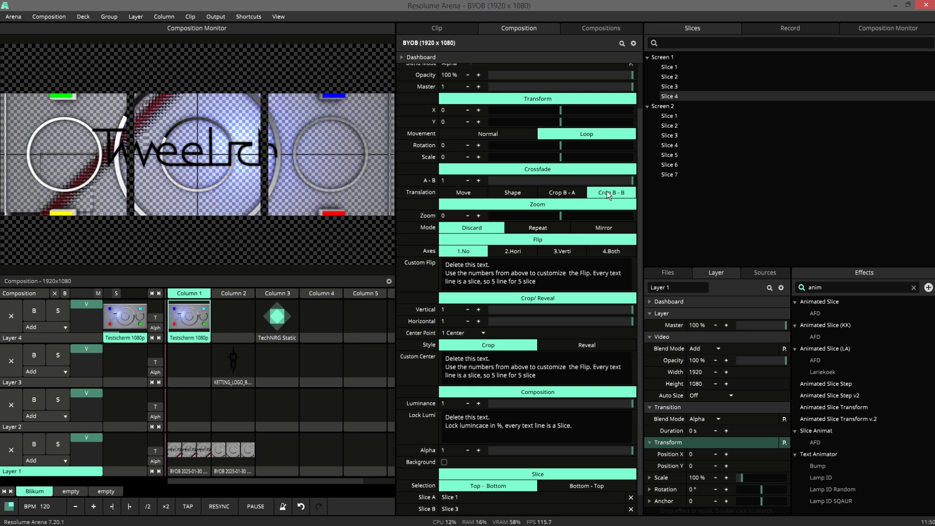
Step: Test zooming out with Repeat and Mirror modes, ending on Repeat with zoom back at 0
left_click_drag(560, 215, 527, 212)
left_click(541, 227)
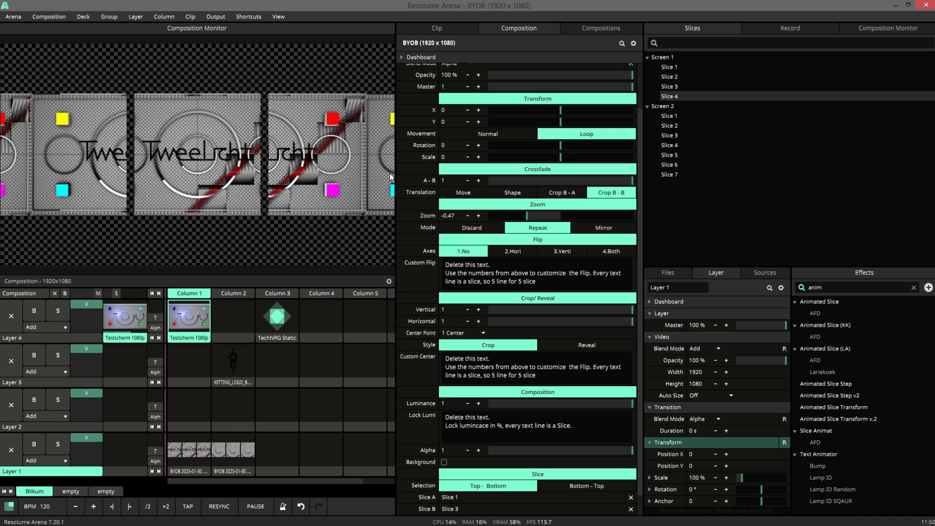
left_click(598, 227)
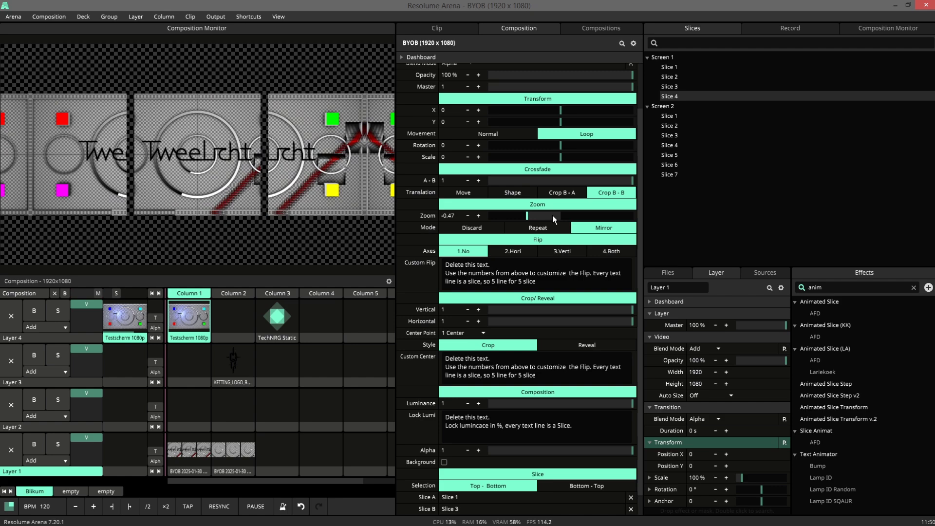
left_click_drag(530, 215, 561, 214)
left_click(538, 227)
Step: Try horizontal and vertical flips, then set the flip axis to 1.No
left_click(523, 250)
left_click(567, 252)
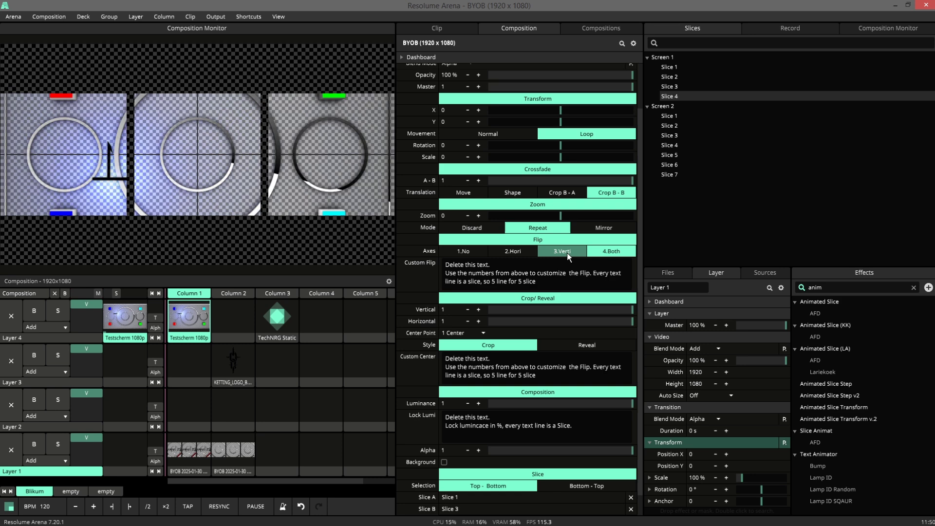
left_click(527, 252)
left_click(480, 253)
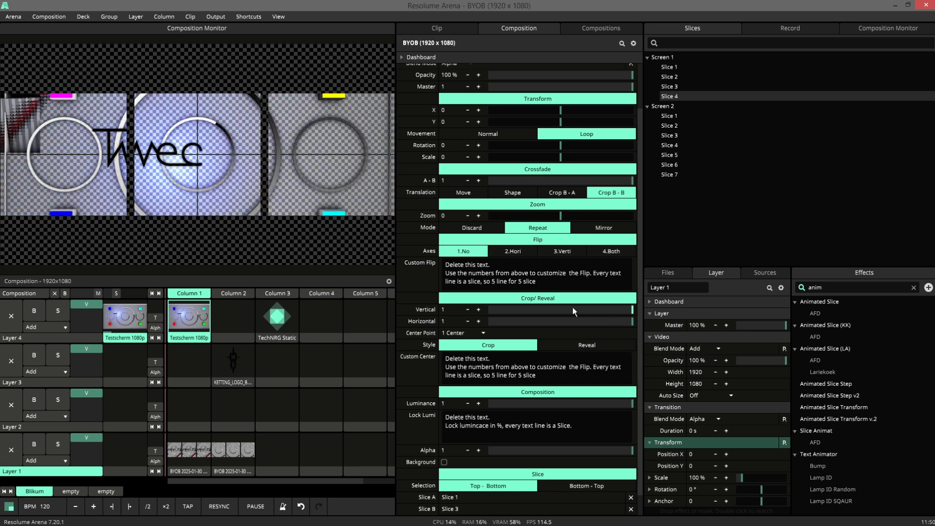
Step: Set the crop centre point to 3 Top Left, test the horizontal crop, and choose Reveal style
left_click(480, 334)
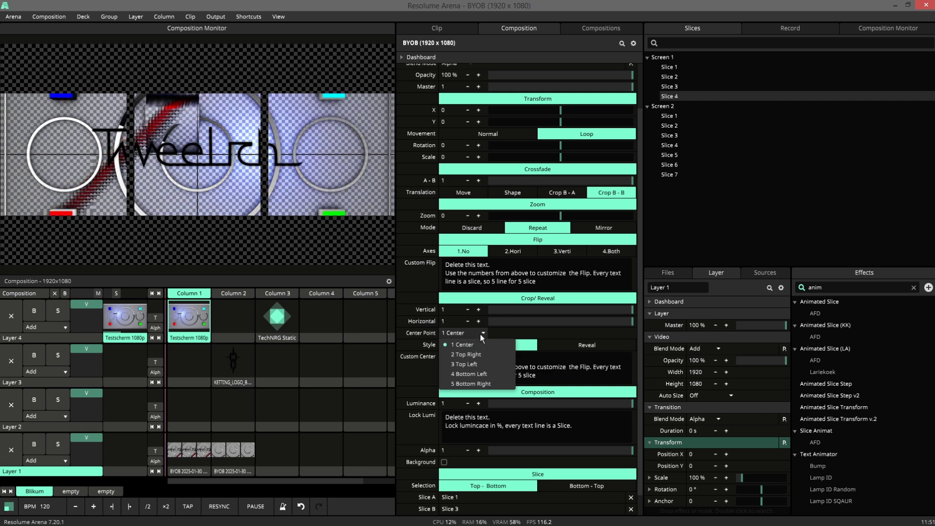
left_click(471, 365)
mouse_move(624, 321)
left_mouse_down()
mouse_move(498, 317)
mouse_move(651, 309)
mouse_move(627, 322)
mouse_move(499, 317)
mouse_move(656, 306)
mouse_move(503, 302)
mouse_move(634, 308)
left_mouse_up()
left_click(586, 344)
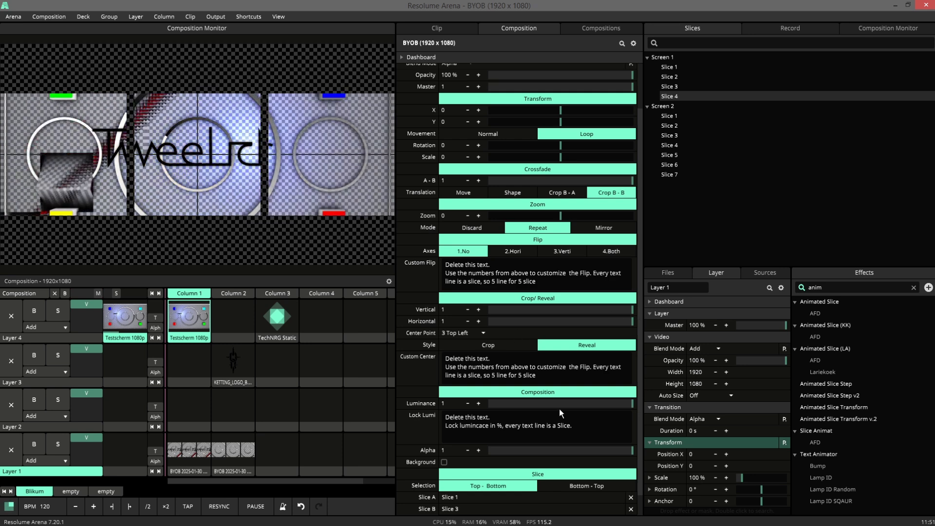
Step: Test dimming Luminance to 0.3 and lowering Alpha, then restore both to 1
left_click_drag(559, 409, 633, 406)
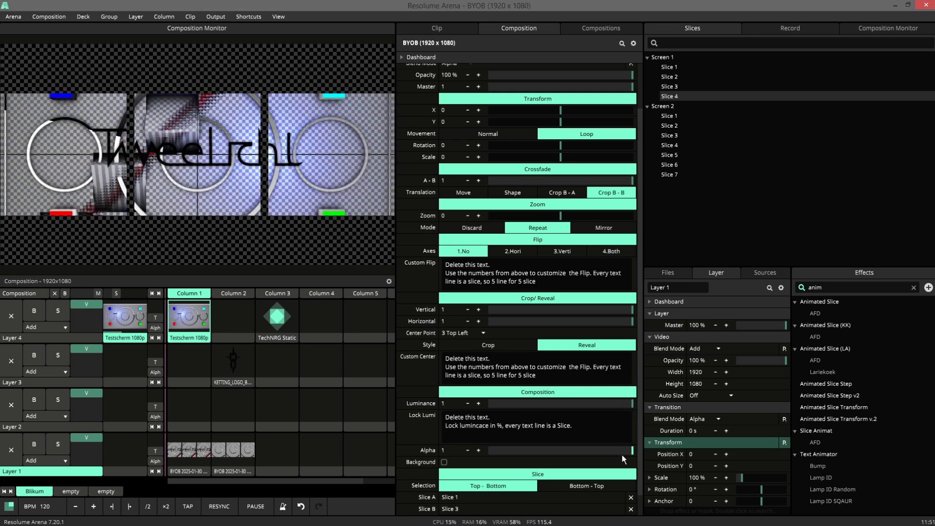
left_click_drag(622, 453, 656, 440)
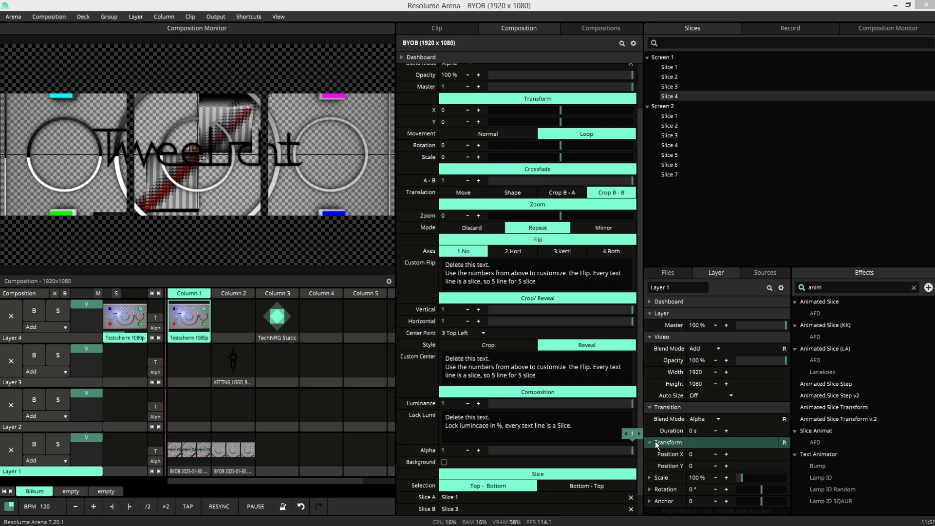
left_click(462, 272)
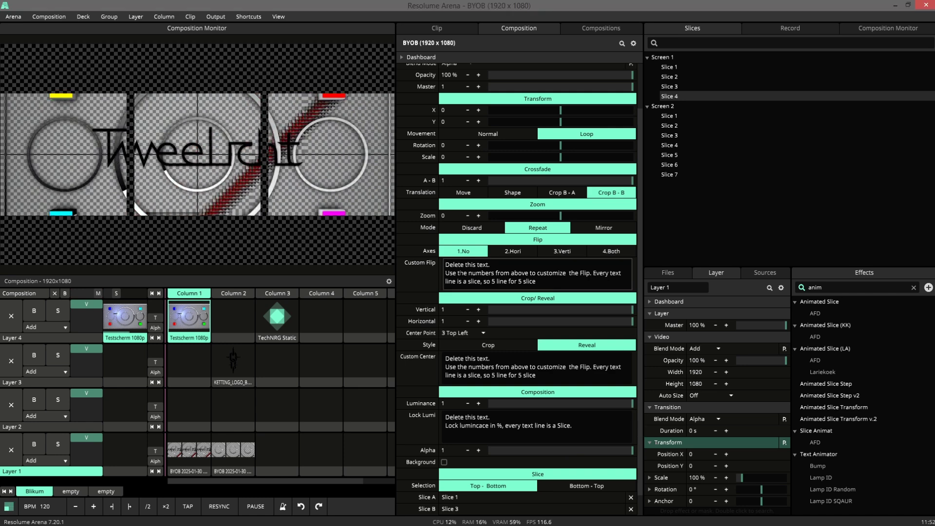
Step: Enter slices 1, 2 and 3 on separate lines in Custom Flip, then clear the list
key("ctrl+a")
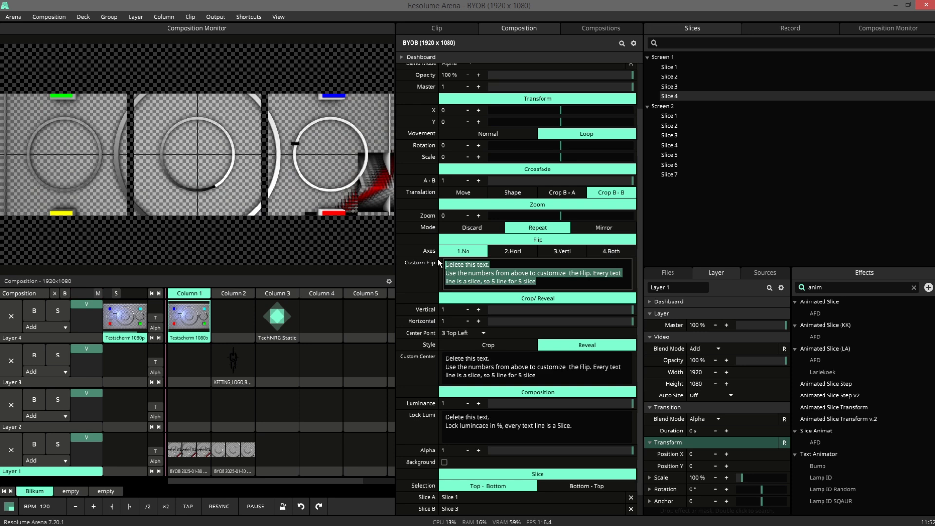
type("1")
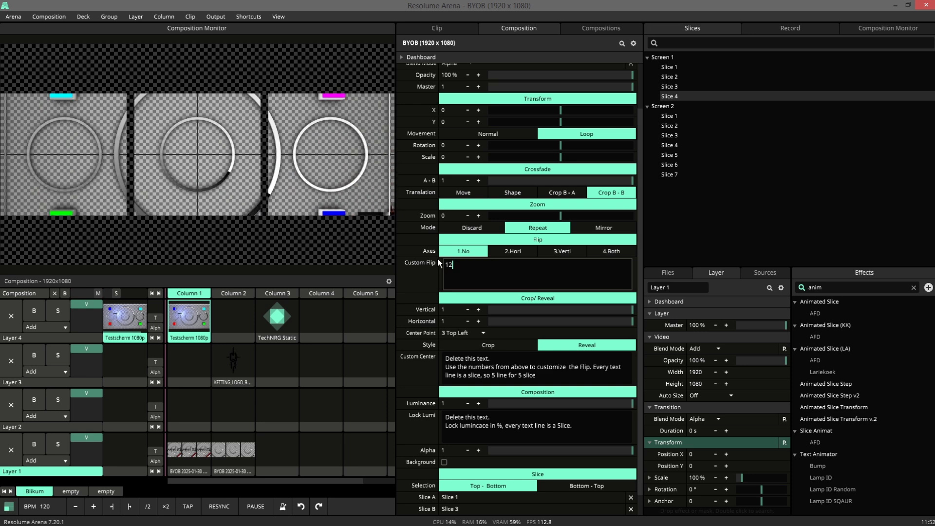
key("Return")
type("2")
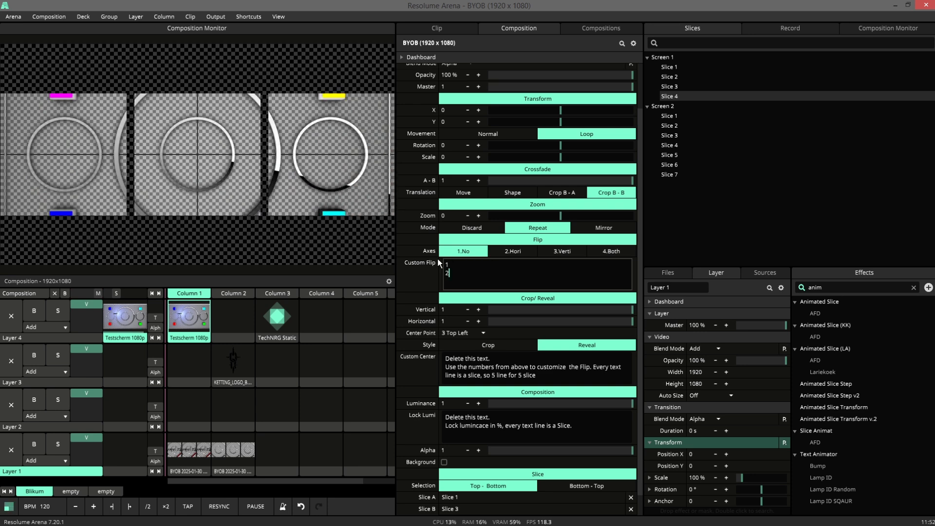
type("3")
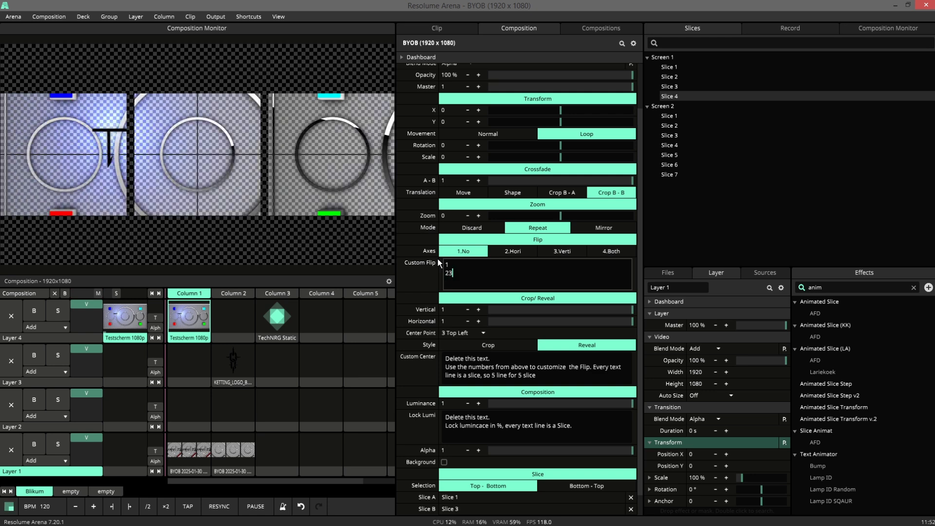
key("BackSpace")
key("Return")
type("3")
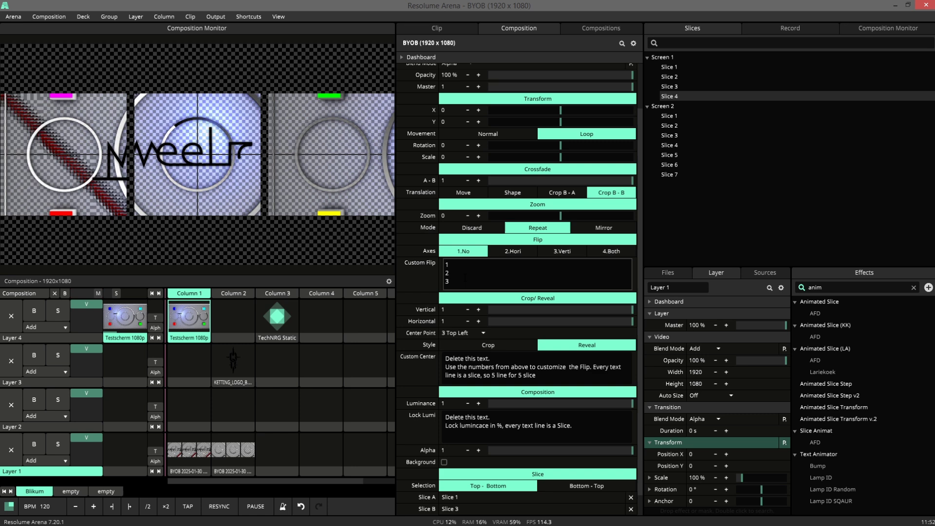
key("ctrl+a")
key("BackSpace")
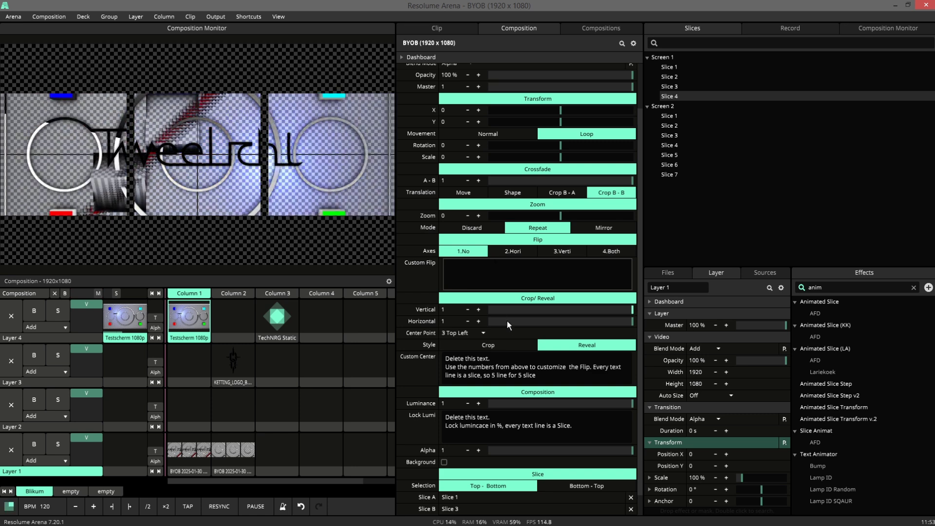
Step: Replace the Custom Center placeholder text with 1 on the first line
left_click(507, 375)
key("ctrl+a")
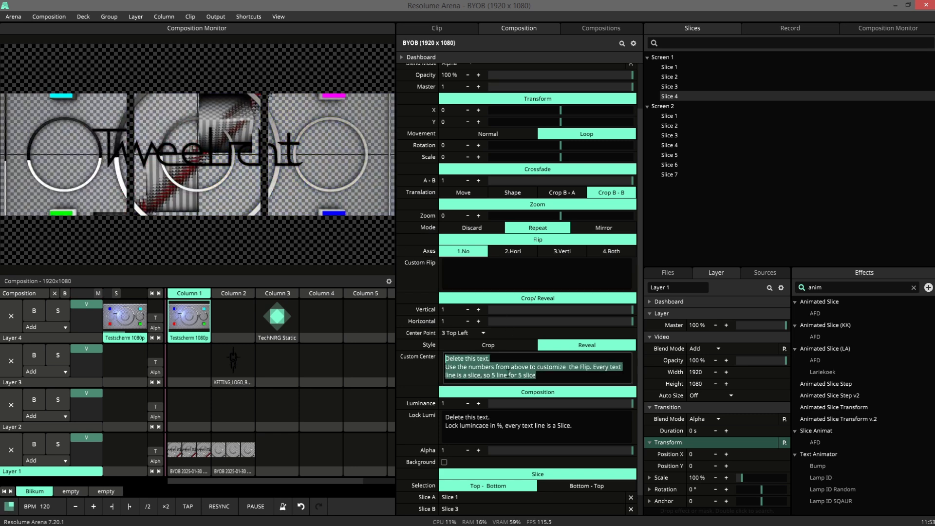
type("1")
key("Return")
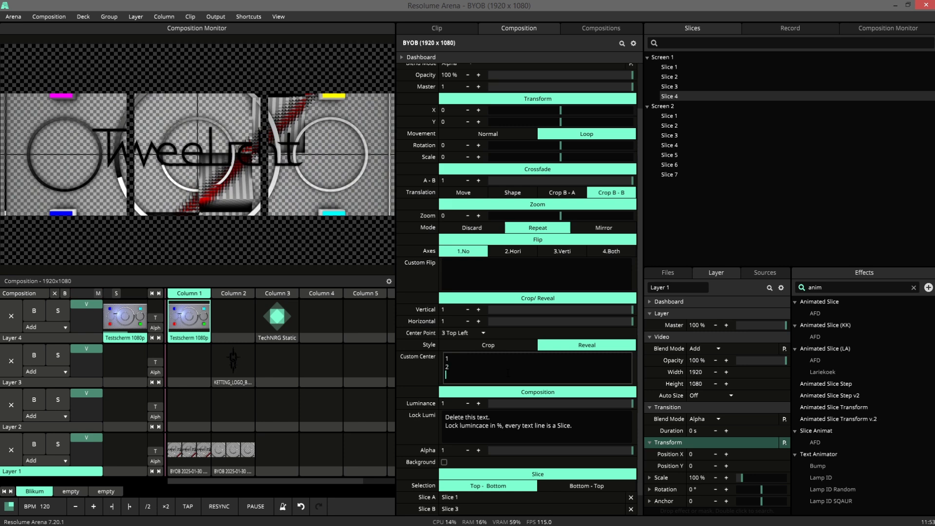
Step: Narrow the slices, fill Lock Lumi with 100, 50 and 30, and lower Luminance to 0
mouse_move(623, 321)
left_mouse_down()
mouse_move(514, 322)
mouse_move(624, 310)
mouse_move(536, 317)
mouse_move(632, 321)
left_mouse_up()
left_click_drag(575, 425, 414, 417)
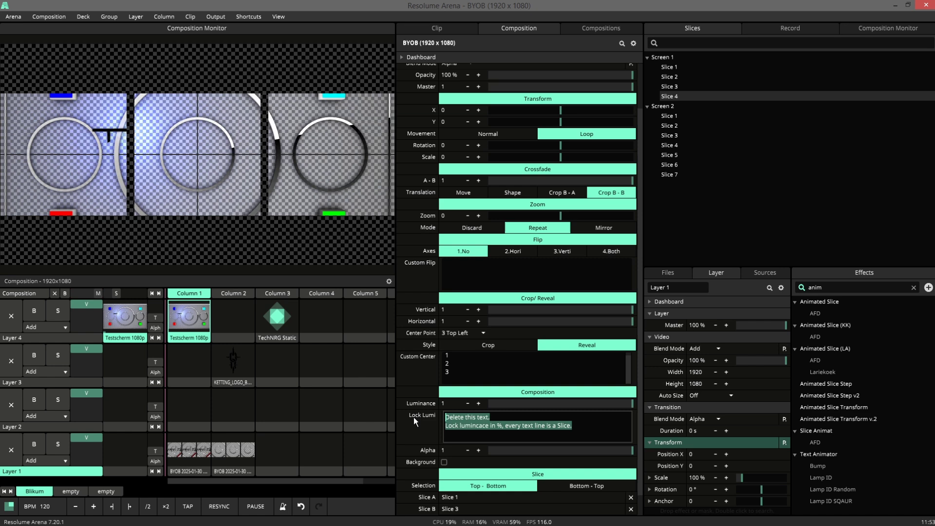
type("10")
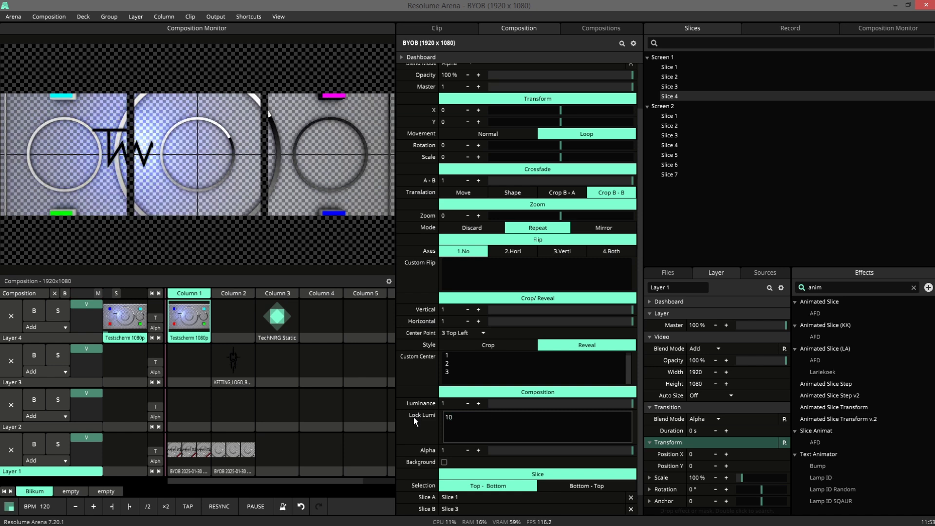
type("0")
key("Return")
type("50")
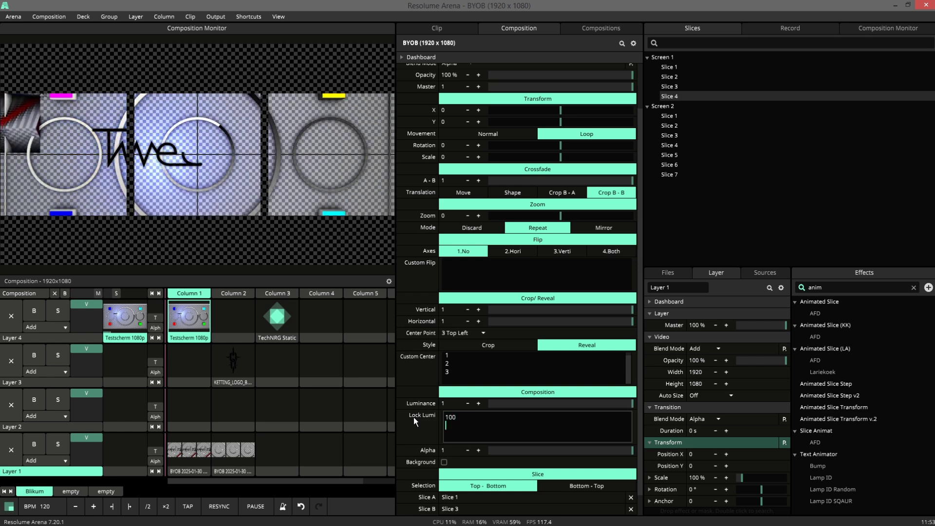
key("Return")
type("30")
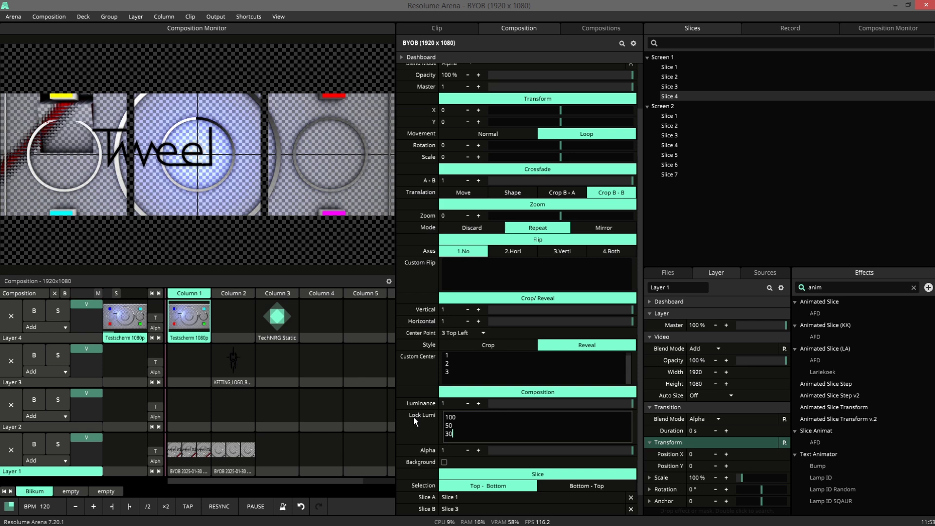
key("Return")
left_click_drag(631, 403, 452, 399)
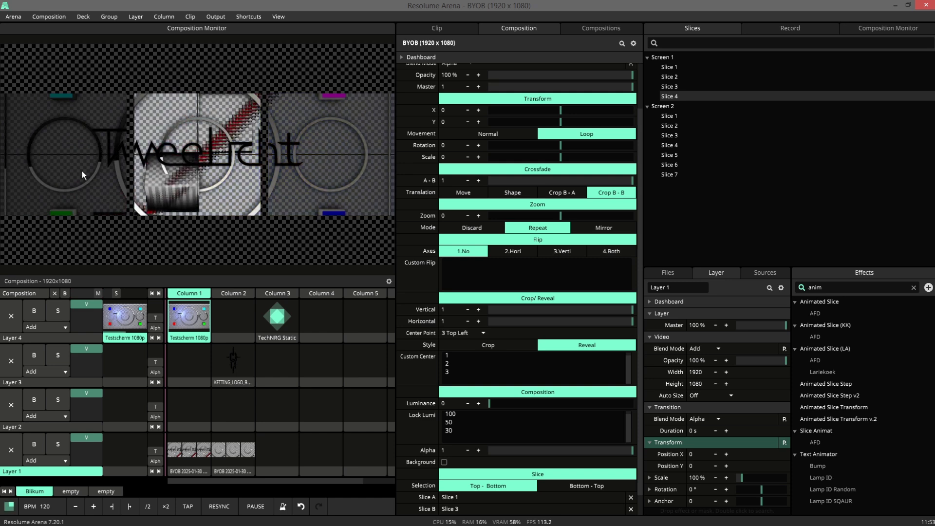
Step: Raise the composition effect's Luminance back to 1 and scroll through its parameters
left_click_drag(538, 404, 641, 326)
scroll(641, 317, "up", 1)
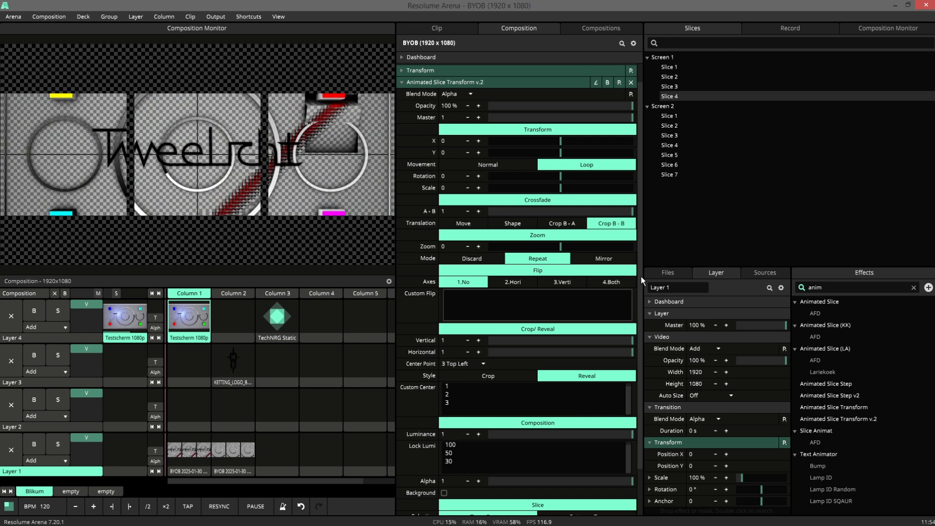
scroll(638, 305, "down", 3)
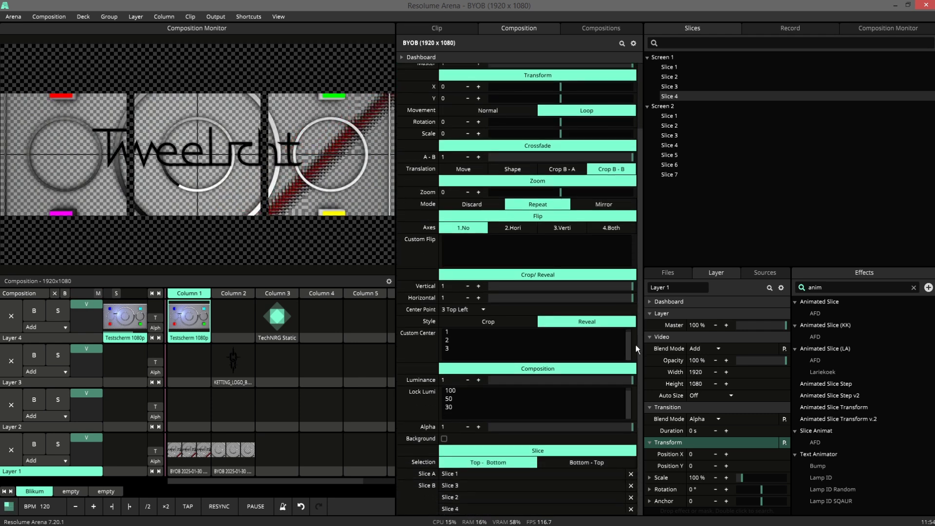
scroll(635, 344, "up", 4)
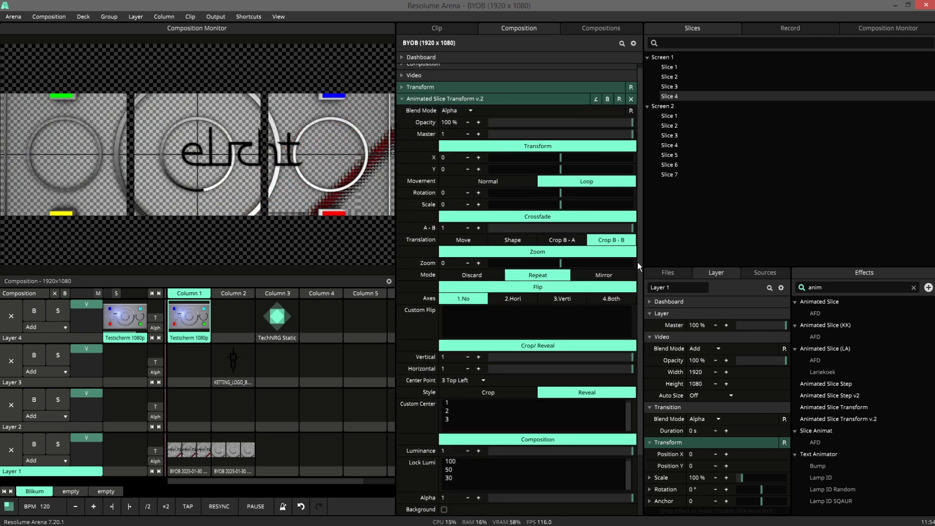
scroll(637, 265, "down", 4)
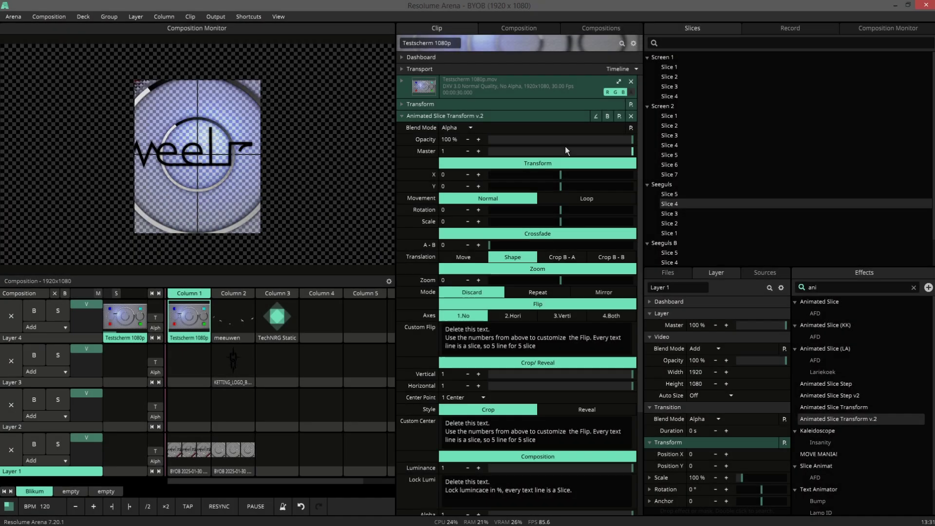
Step: On the Testscherm clip's effect, try Move translation, then set Shape with A-B at 1
scroll(565, 146, "down", 8)
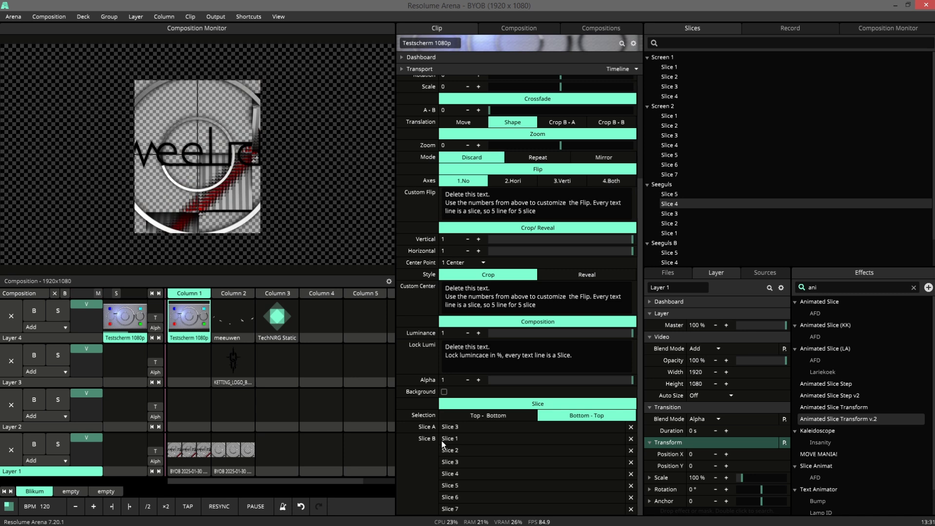
scroll(486, 333, "up", 3)
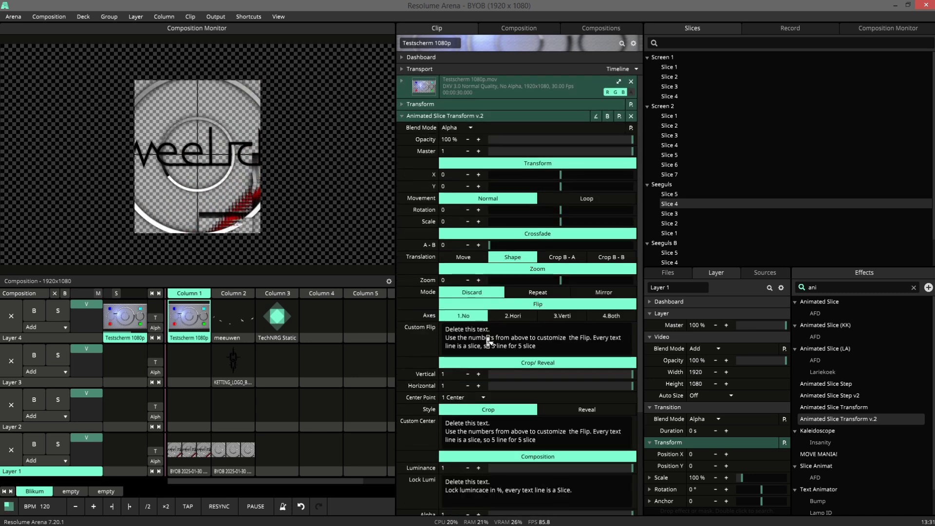
mouse_move(495, 244)
left_mouse_down()
mouse_move(641, 247)
mouse_move(488, 236)
left_mouse_up()
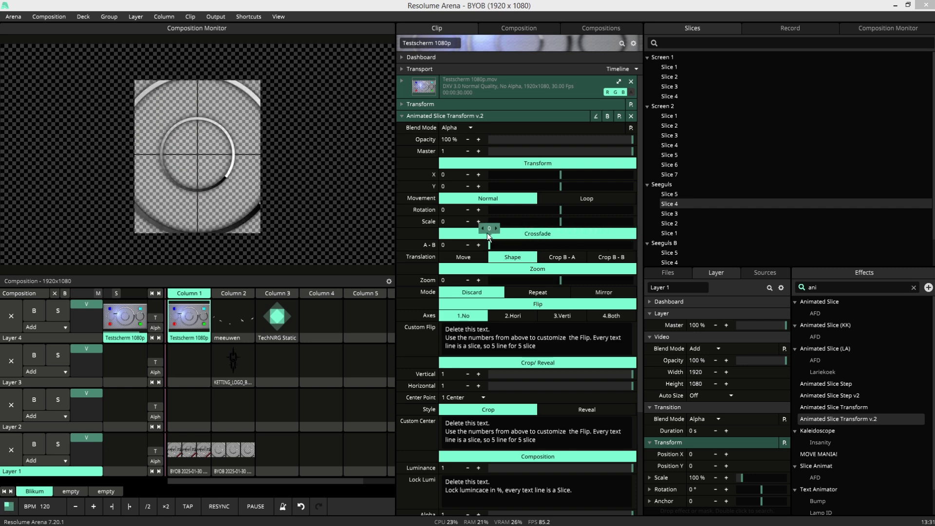
left_click(475, 255)
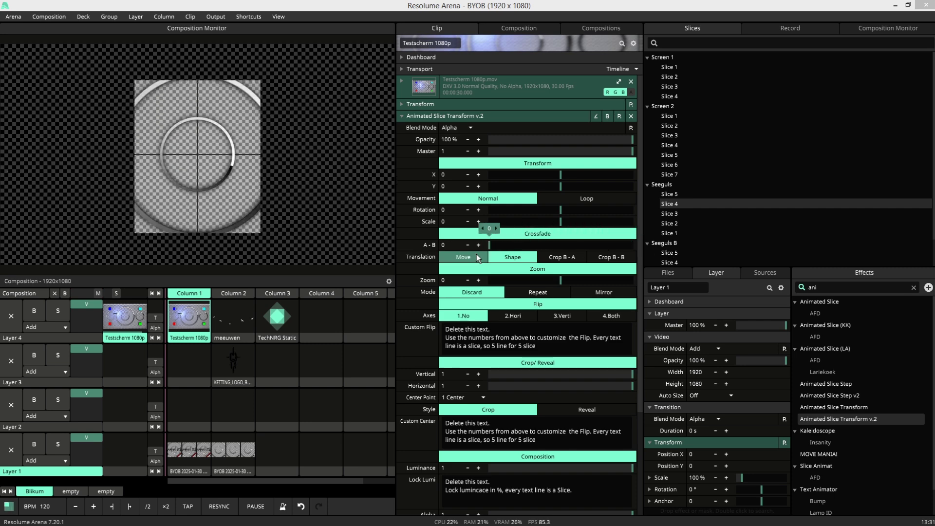
left_click_drag(490, 244, 560, 257)
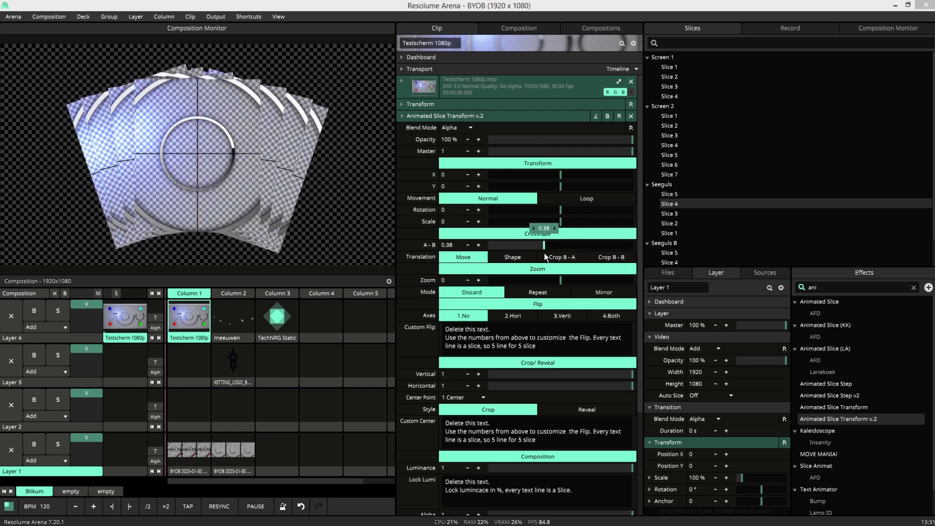
left_click_drag(544, 253, 651, 247)
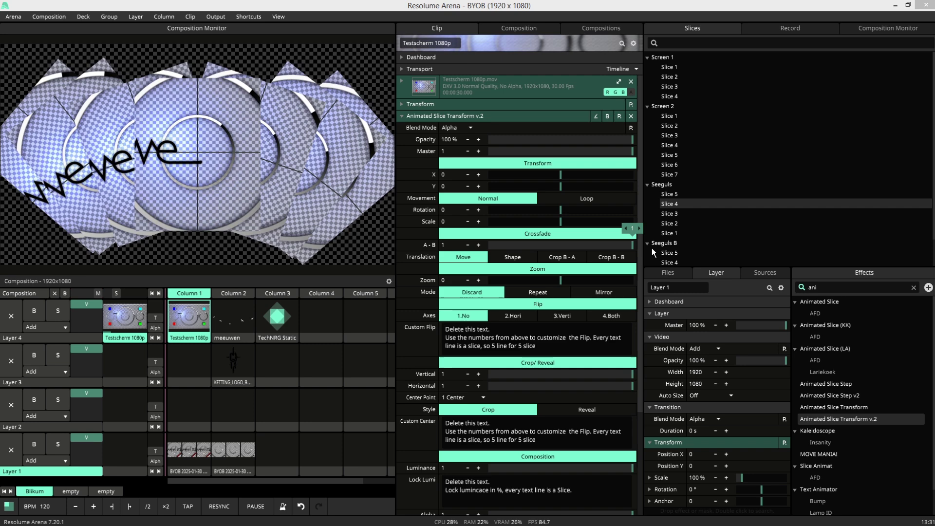
left_click(524, 255)
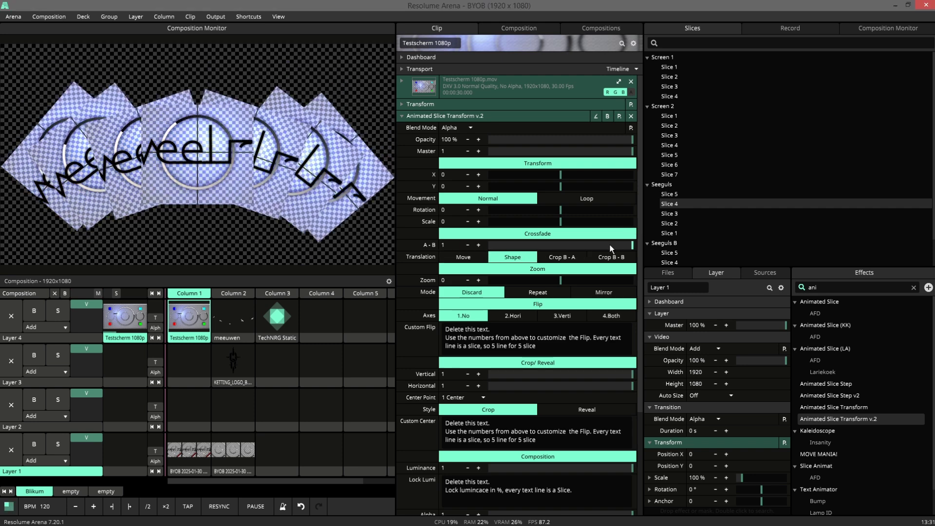
left_click_drag(610, 245, 653, 229)
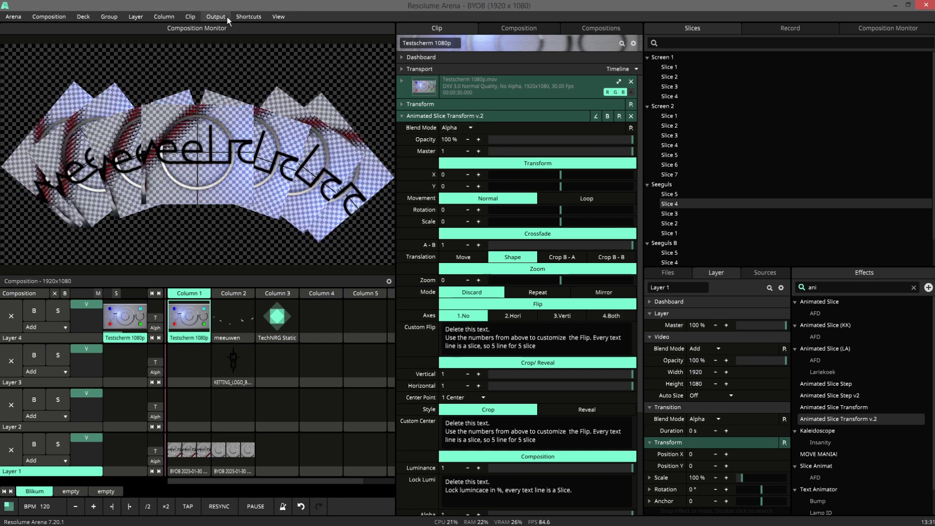
Step: In Advanced Output, make Screen 1's Slice 3 a 219×1060 full-height central strip and save
left_click(222, 16)
left_click(238, 99)
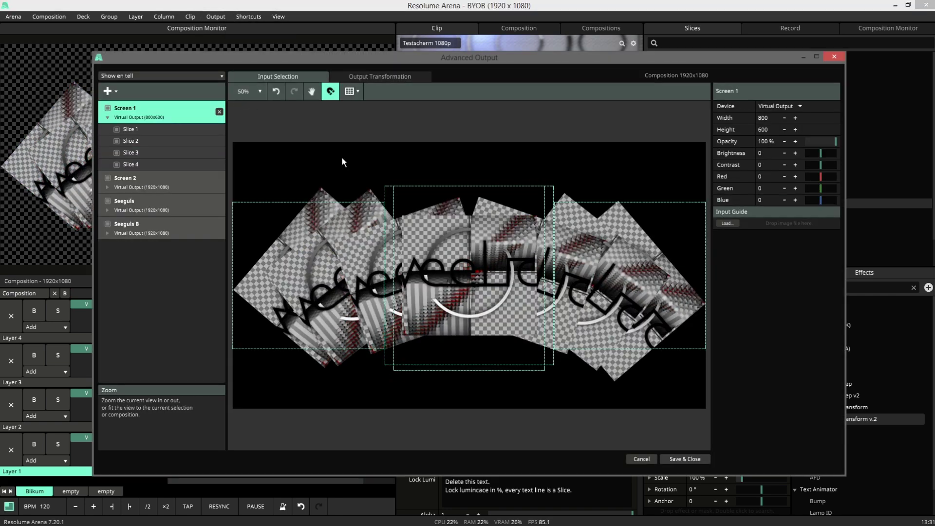
left_click(167, 154)
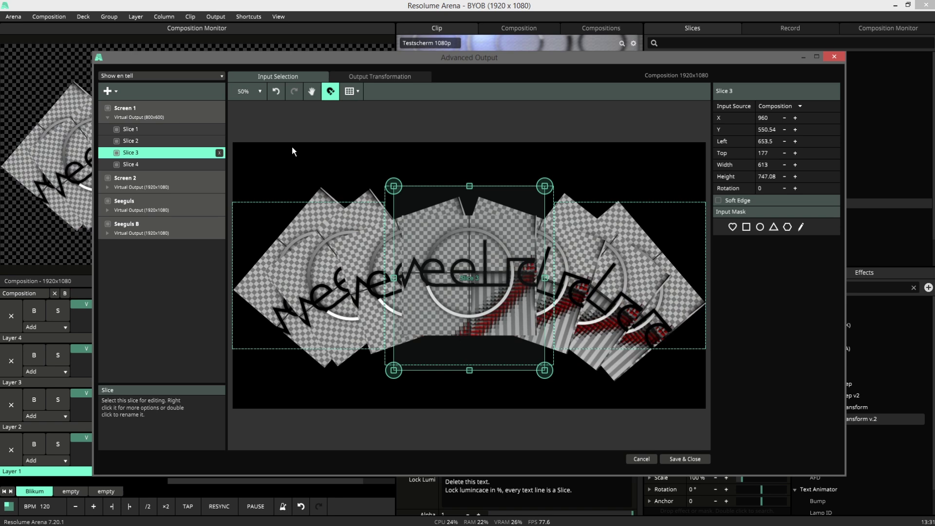
left_click_drag(470, 186, 469, 147)
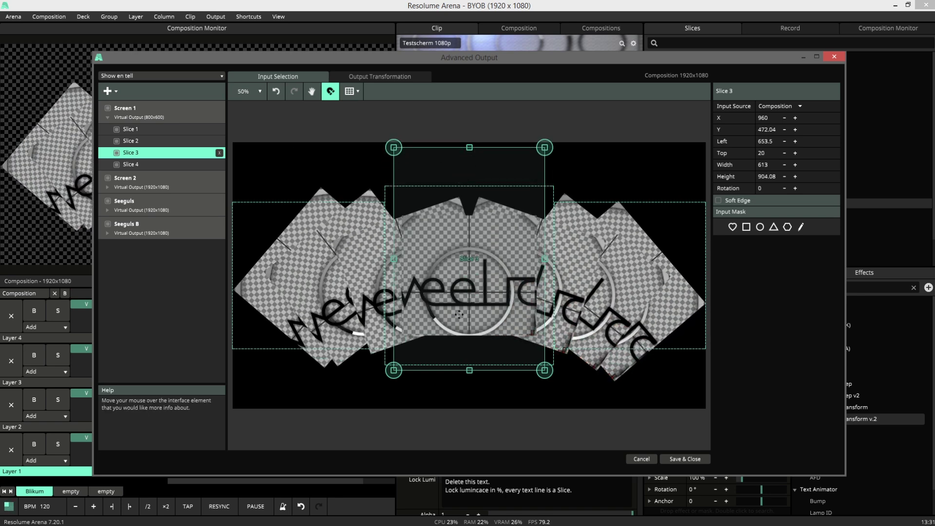
left_click_drag(470, 370, 466, 409)
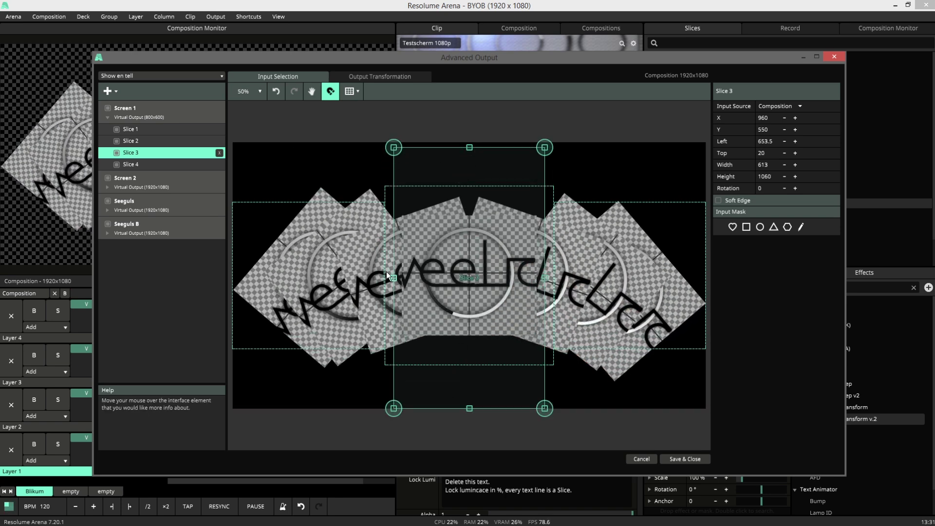
left_click_drag(393, 278, 442, 279)
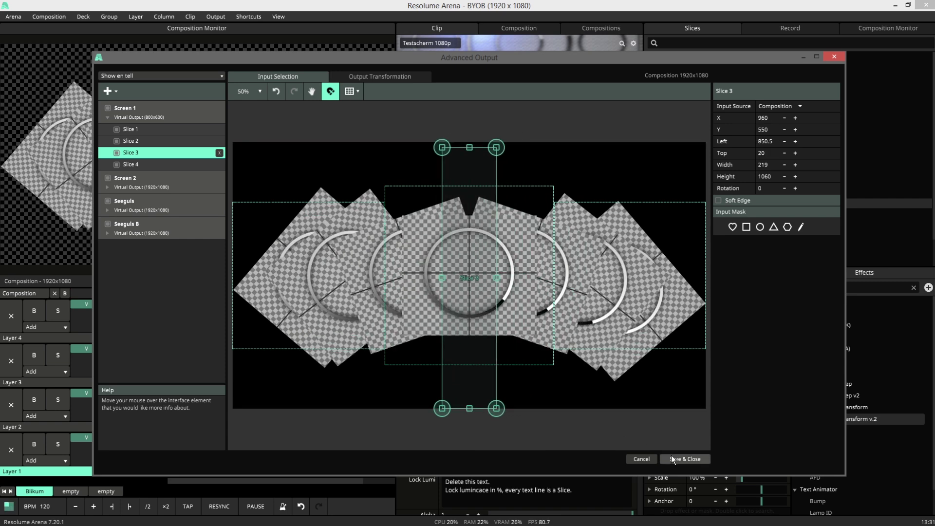
left_click(672, 457)
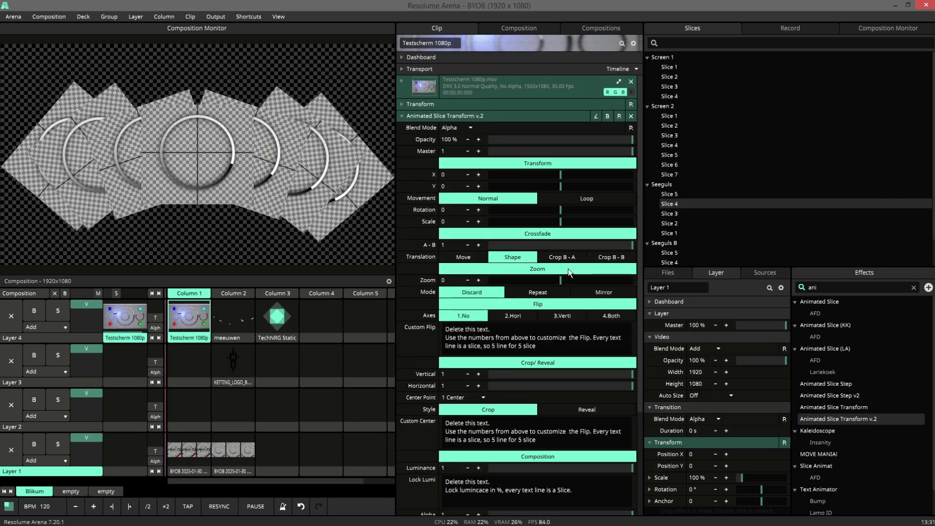
Step: Set the crossfade to about 0.45, try Crop B - A, then settle on Crop B - B translation
left_click_drag(618, 246, 647, 230)
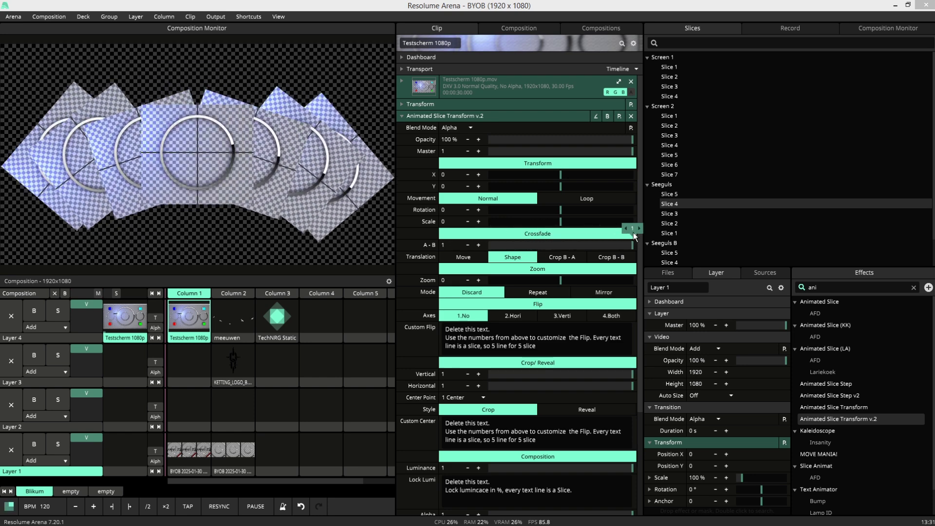
left_click(568, 255)
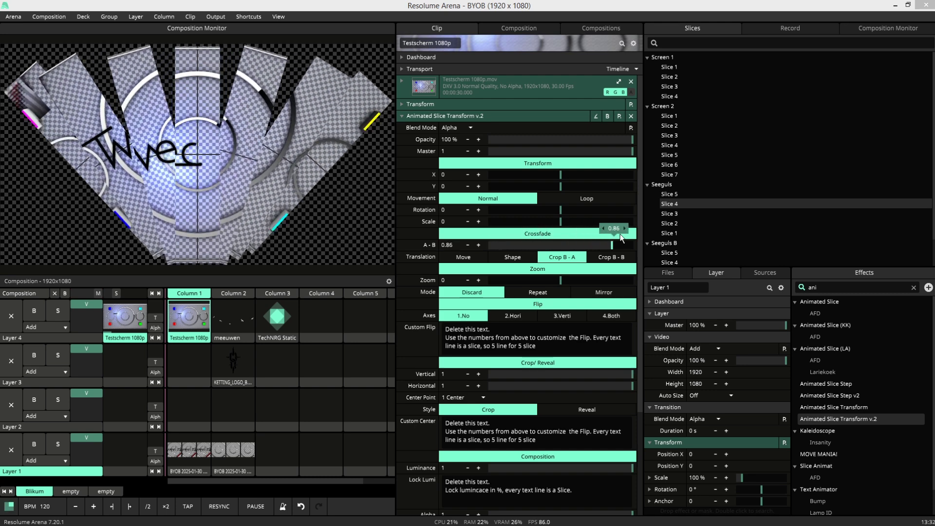
left_click(623, 257)
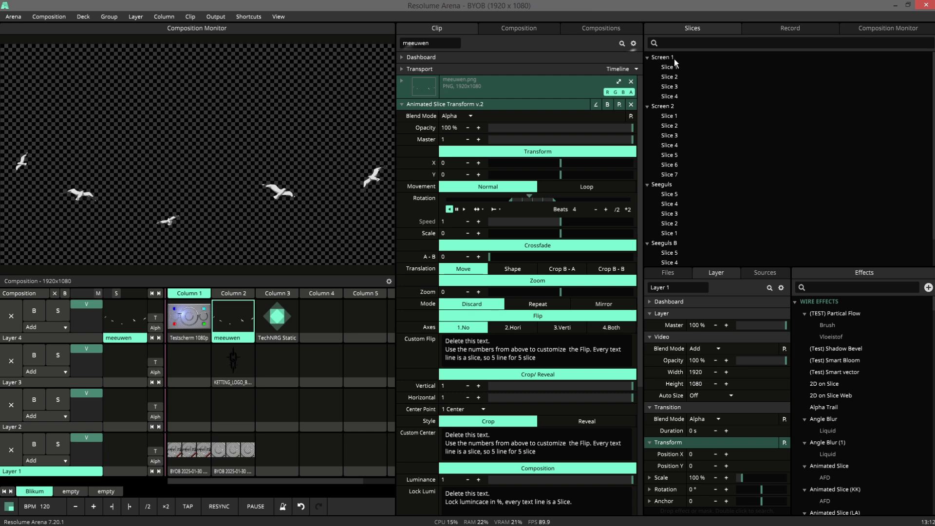
Step: Bypass and re-enable the meeuwen clip's Animated Slice Transform v.2, then scroll its parameters
left_click(607, 105)
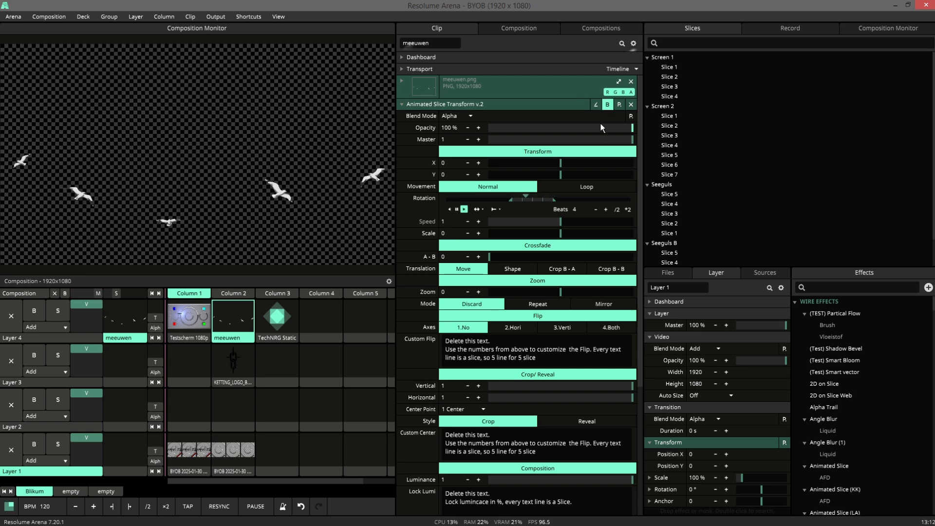
left_click(607, 104)
scroll(534, 202, "down", 5)
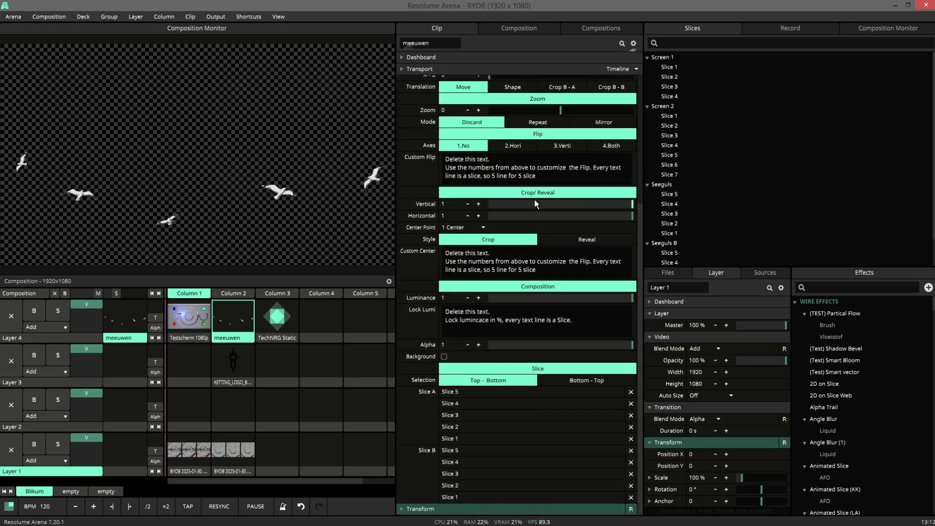
scroll(513, 230, "up", 5)
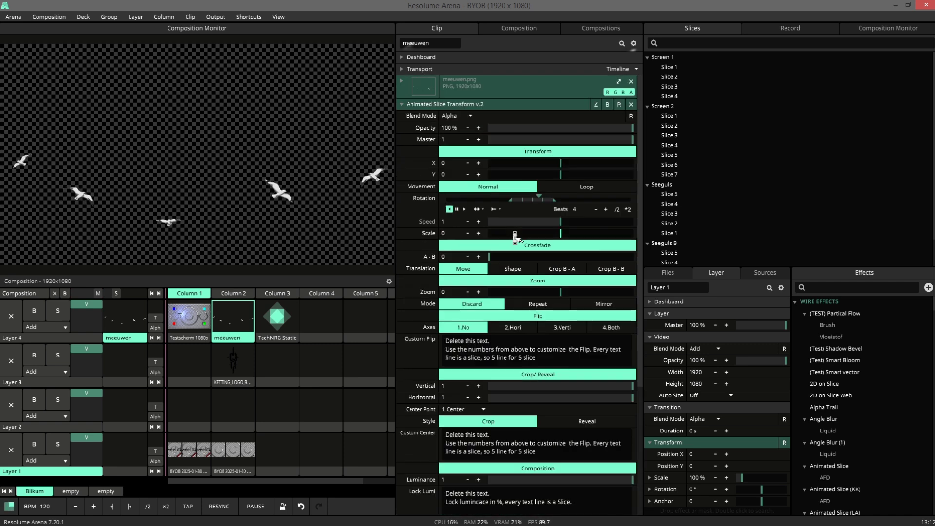
Step: In Advanced Output, collapse Seeguls and expand the Seeguls B slice list, then Save & Close
left_click(216, 16)
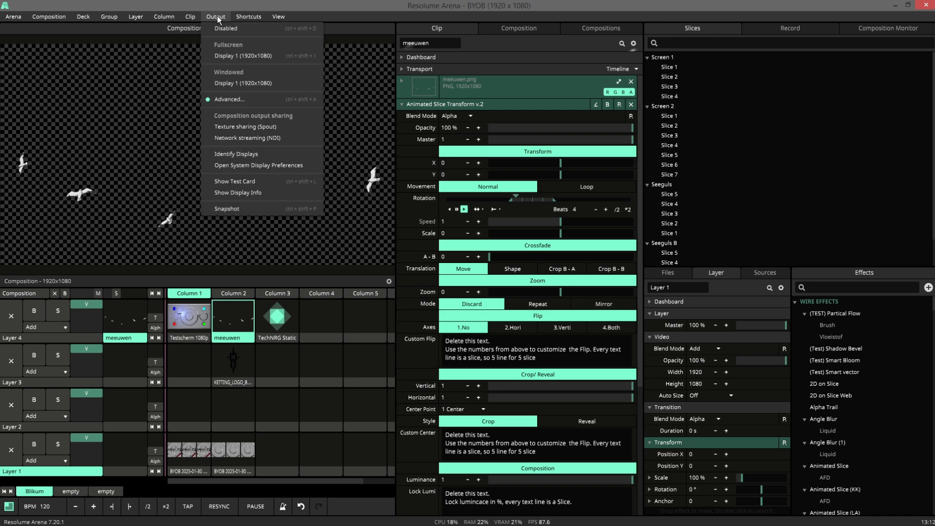
left_click(235, 97)
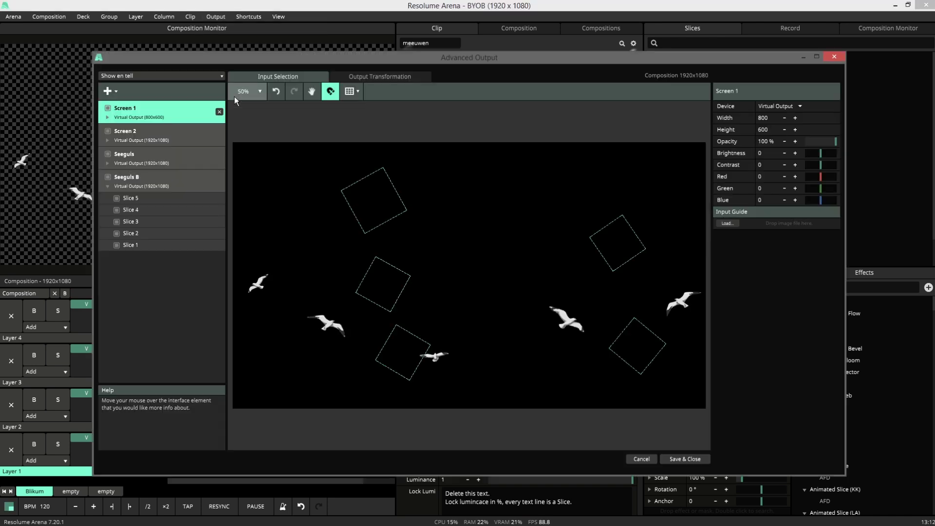
left_click(107, 164)
left_click(106, 245)
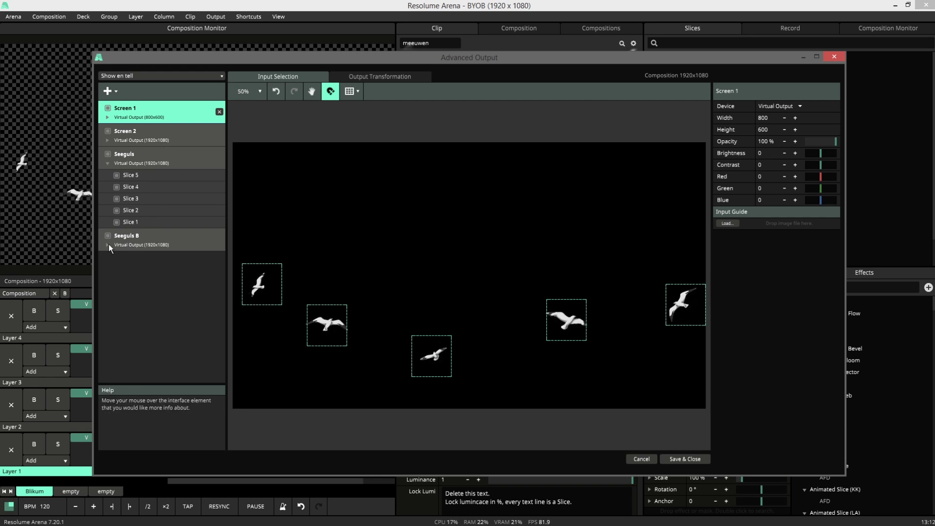
left_click(107, 163)
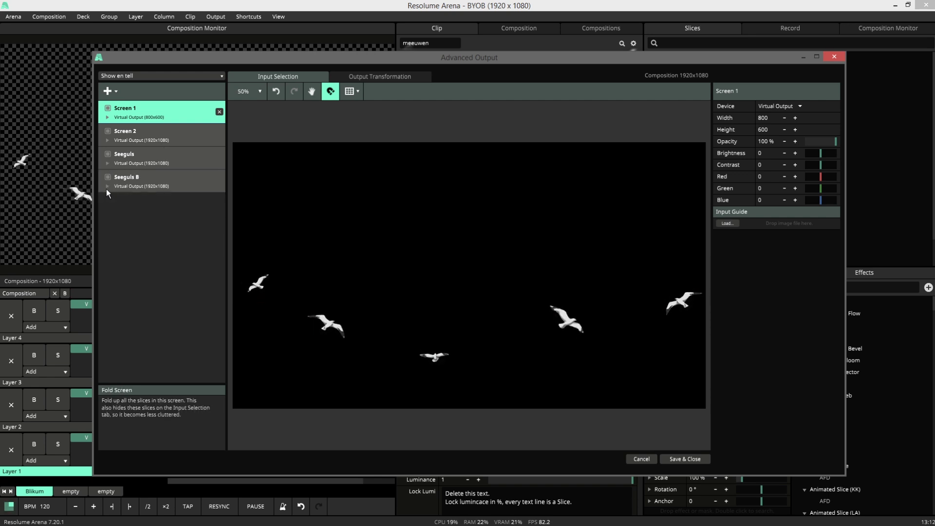
left_click(106, 189)
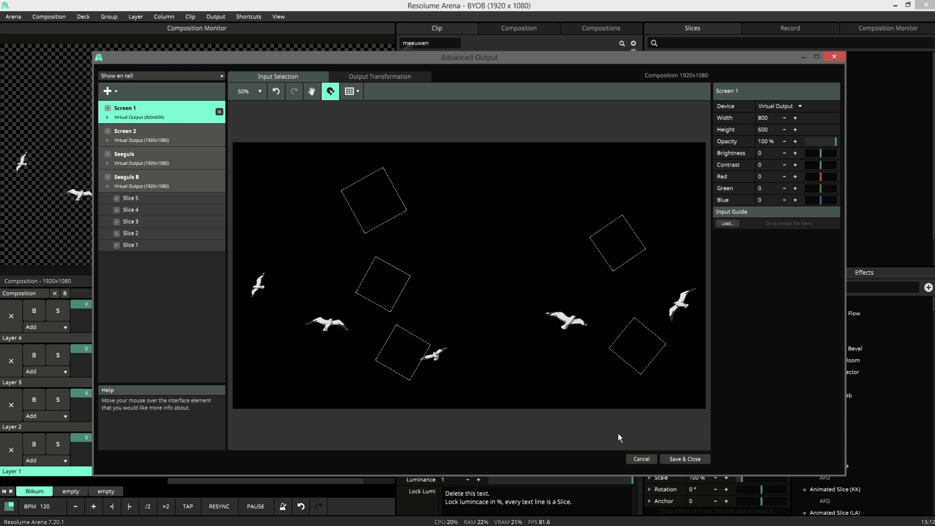
left_click(668, 458)
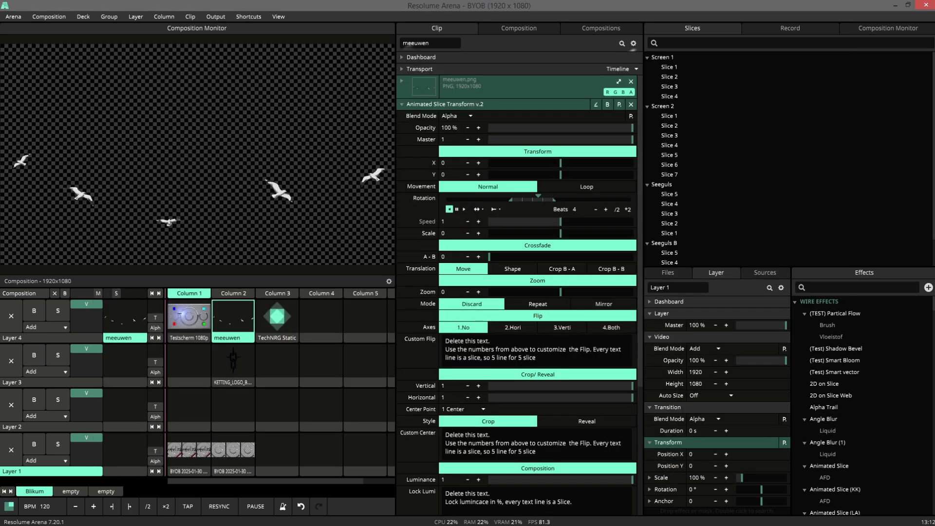
Step: Set A-B to about 0.3 and make it BPM Sync with Bounce looping over 16 beats
mouse_move(494, 259)
left_mouse_down()
mouse_move(589, 246)
mouse_move(512, 256)
left_mouse_up()
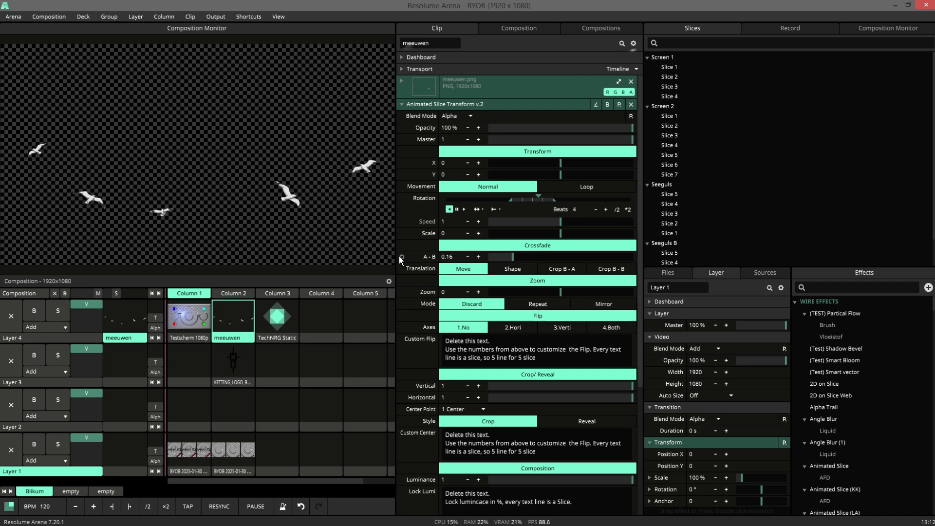
left_click(400, 256)
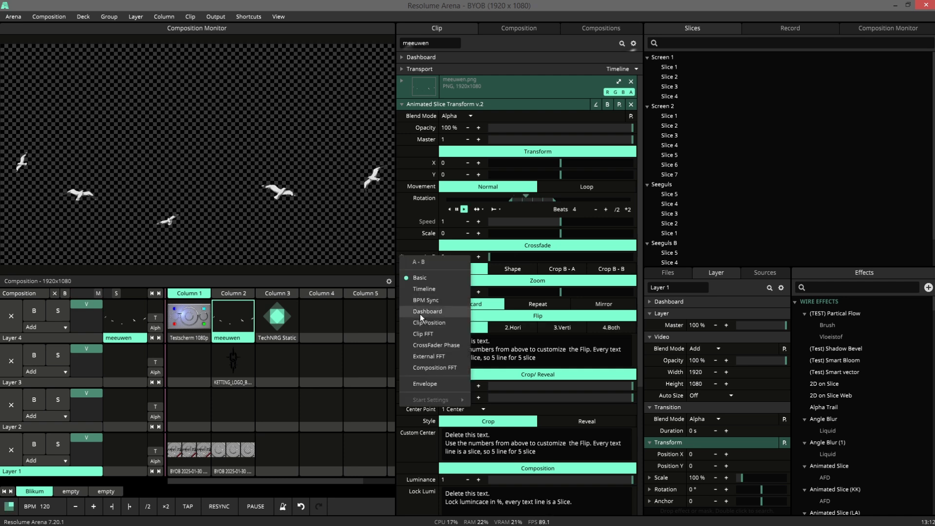
left_click(424, 299)
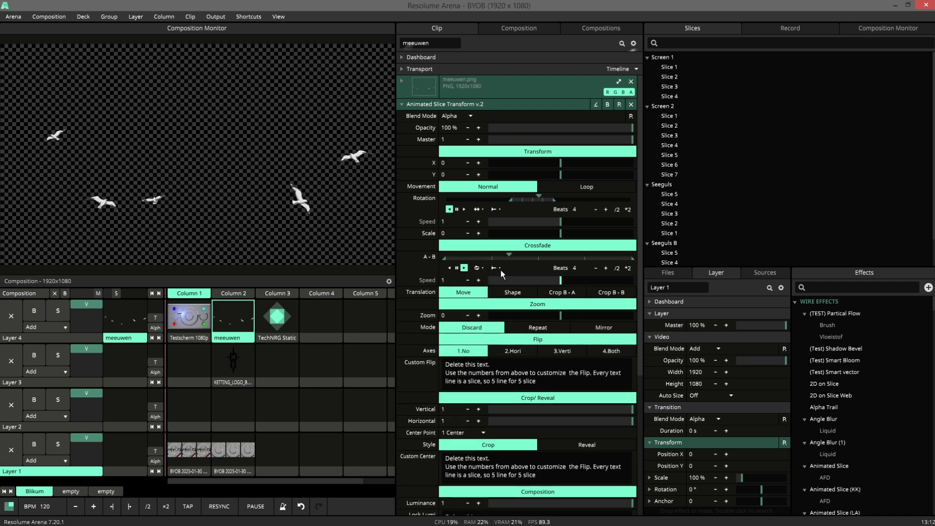
left_click(479, 268)
left_click(491, 288)
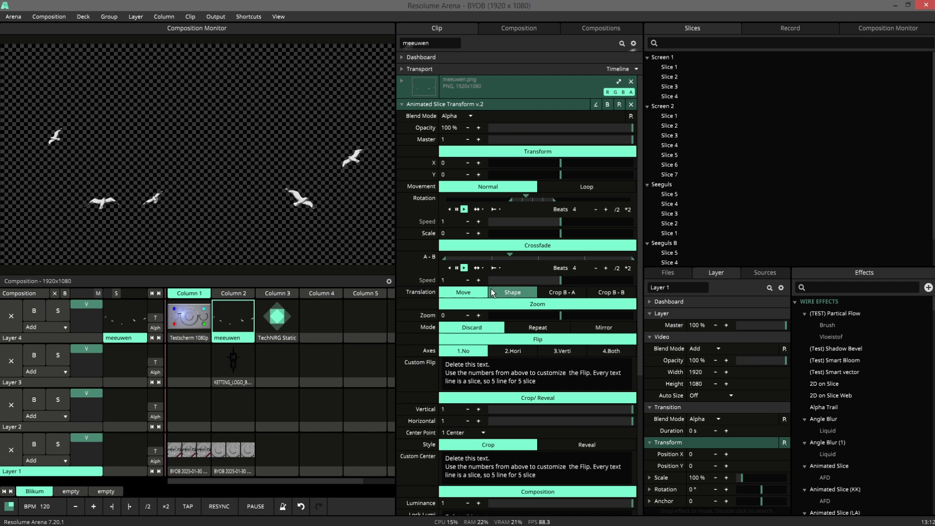
left_click(627, 268)
left_click(627, 268)
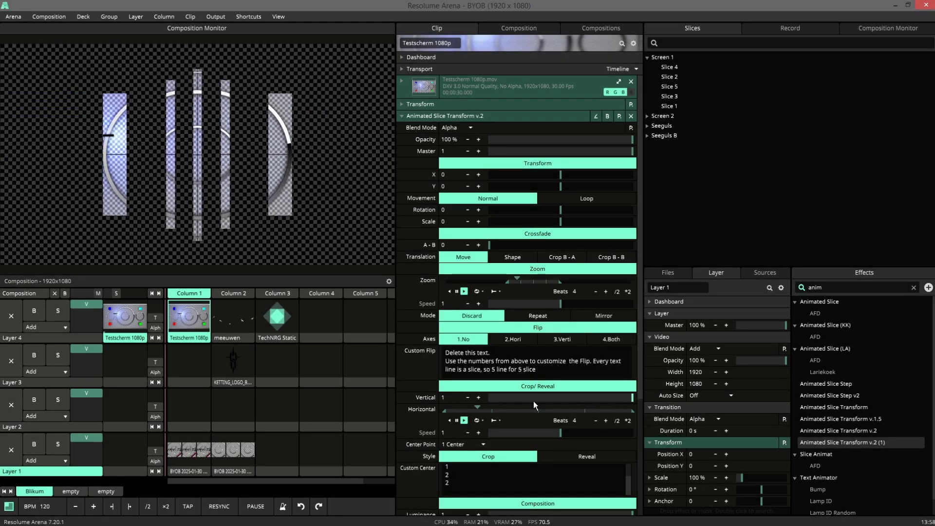
Step: Toggle the slice Style between Crop and Reveal, ending on Reveal
left_click(567, 457)
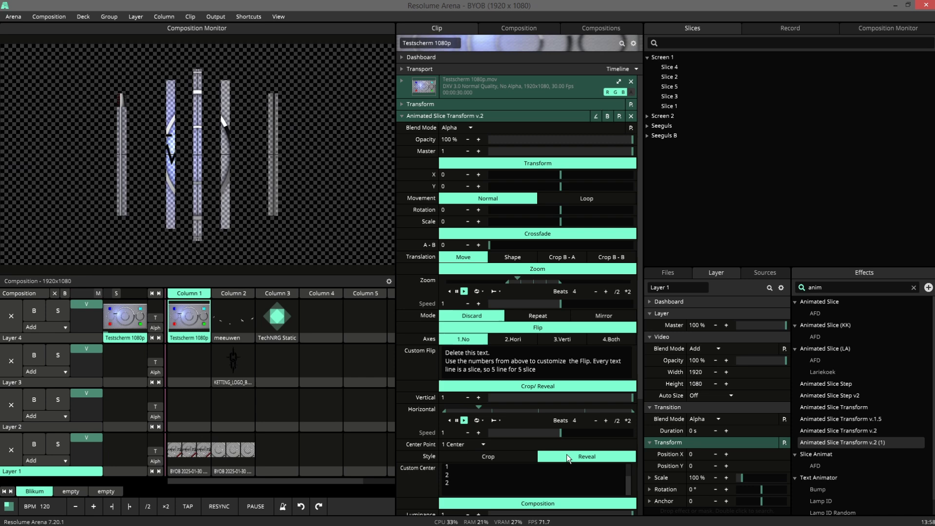
left_click(525, 456)
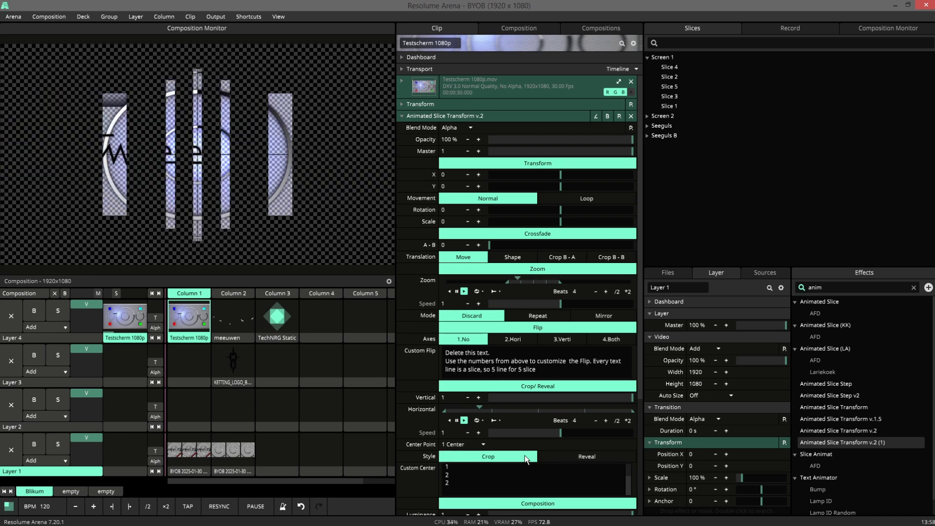
left_click(569, 454)
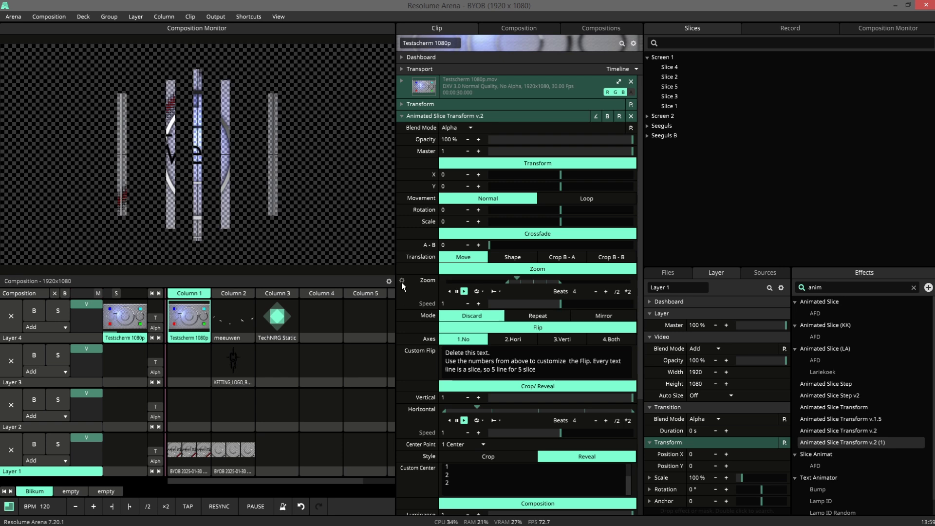
Step: Stop animating Zoom (0) and Horizontal crop (1), then start editing Custom Center
left_click(401, 282)
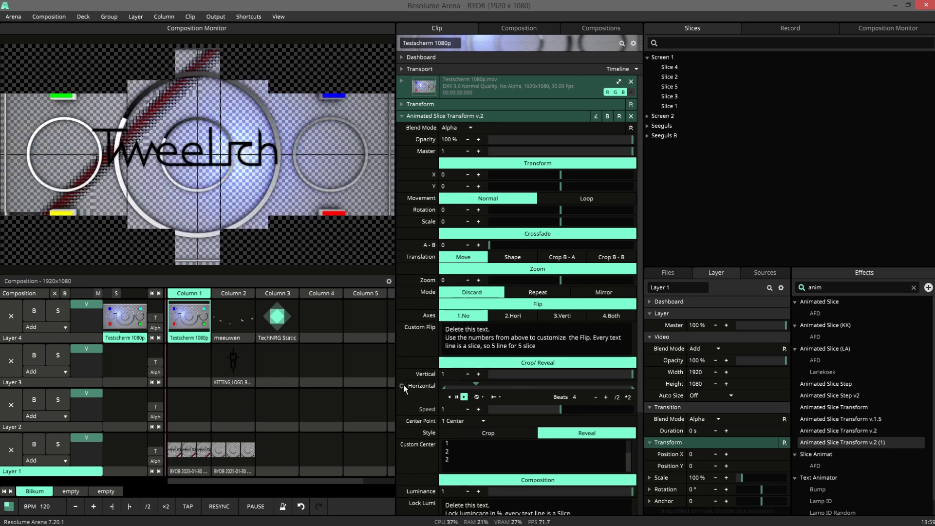
left_click(403, 385)
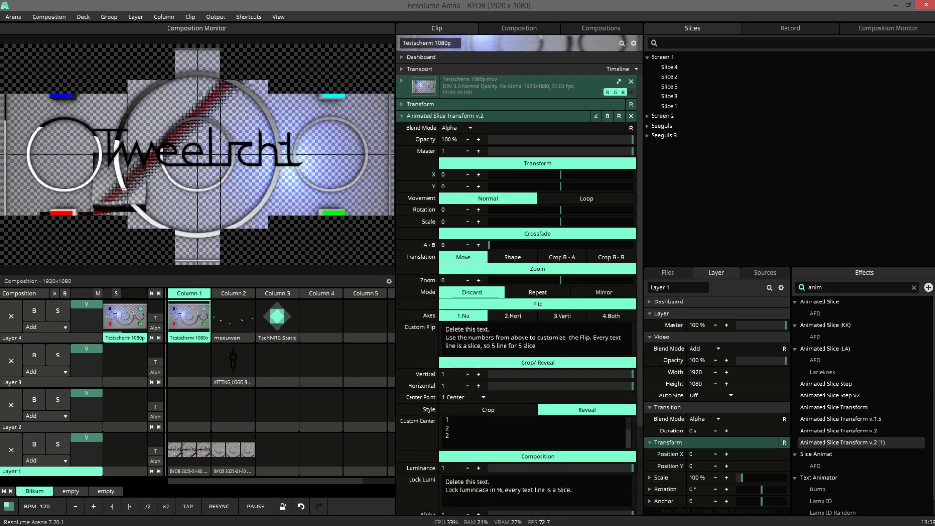
left_click(627, 438)
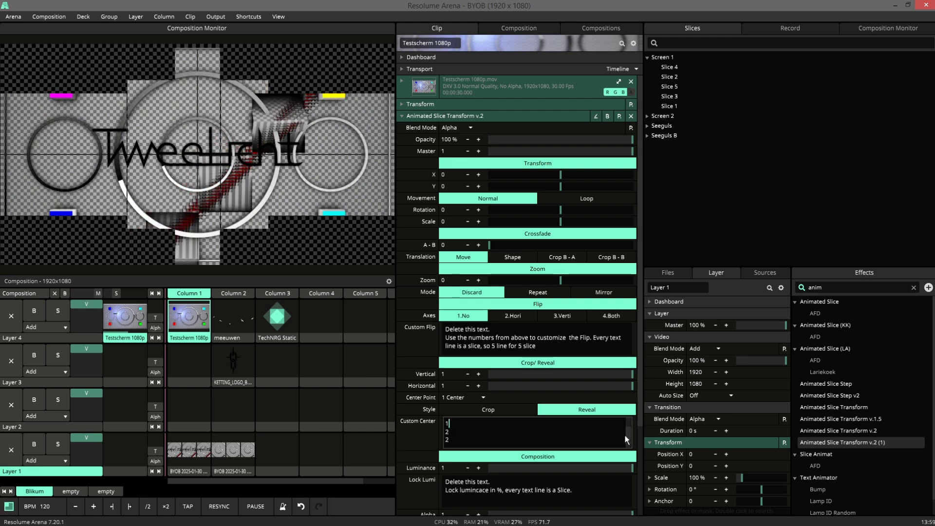
Step: Narrow the slices with horizontal crop and change the first Custom Center entry to 2
scroll(626, 447, "down", 5)
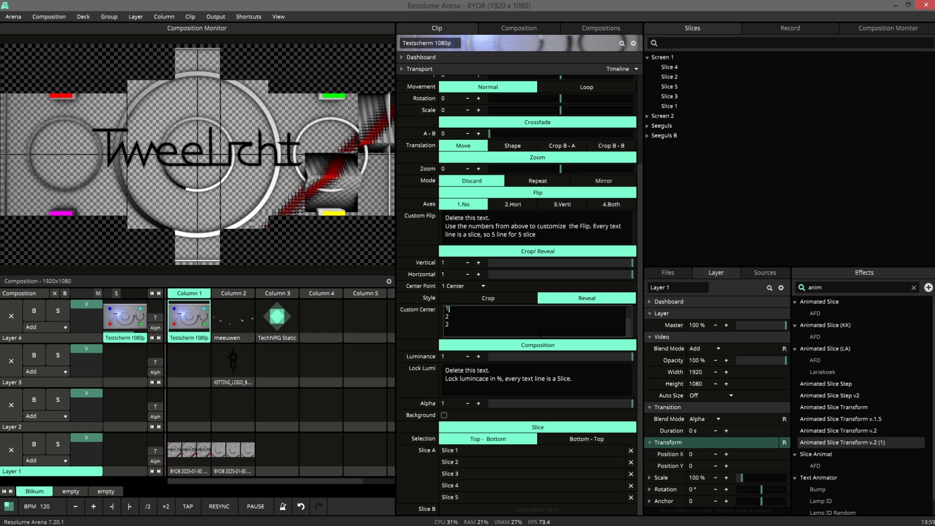
left_click(631, 267)
mouse_move(633, 275)
left_mouse_down()
mouse_move(551, 265)
mouse_move(567, 259)
mouse_move(577, 268)
mouse_move(550, 267)
mouse_move(572, 278)
mouse_move(641, 278)
left_mouse_up()
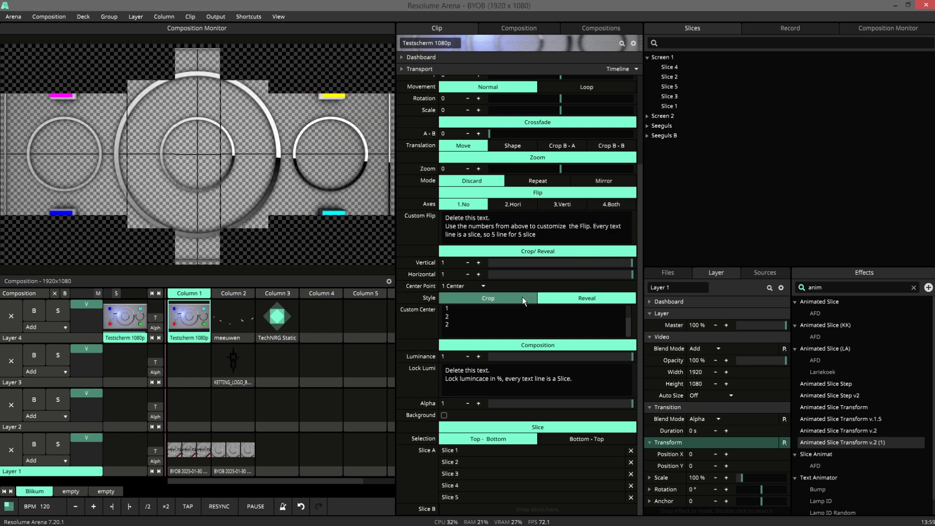
left_click(516, 309)
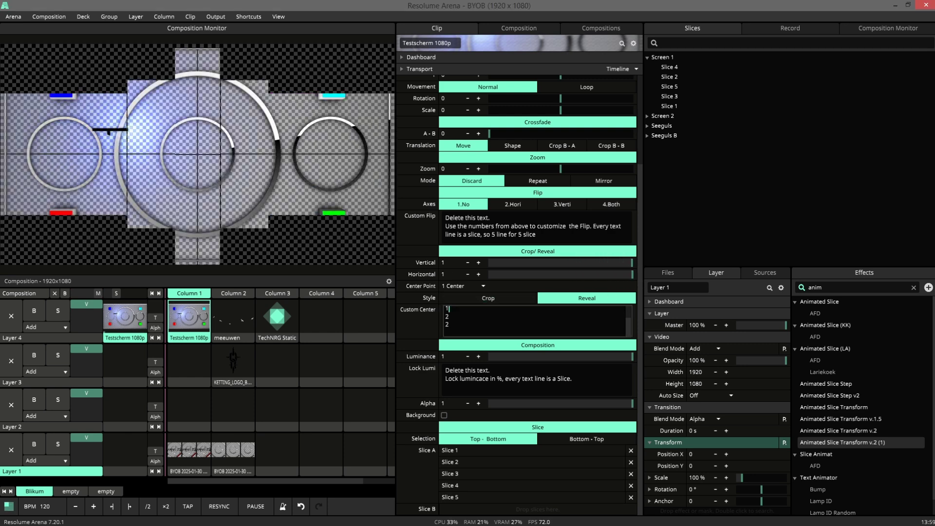
key("BackSpace")
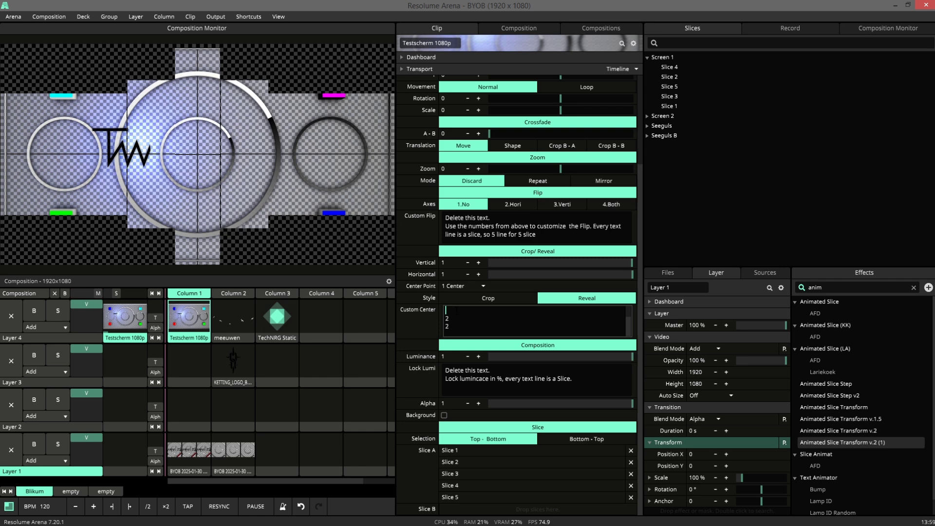
type("2")
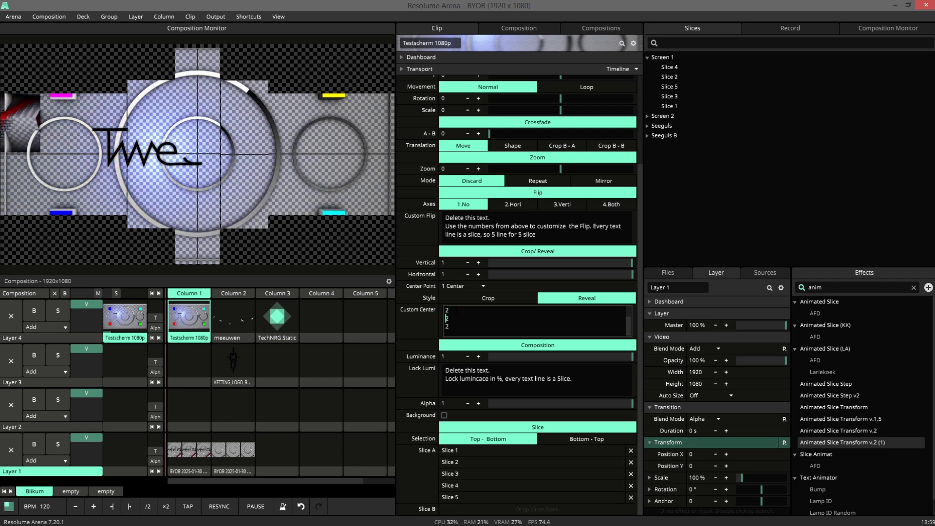
Step: Try vertical crop near 0.31, Custom Center 1 and Crop style, then restore full vertical crop
left_click_drag(615, 261, 576, 256)
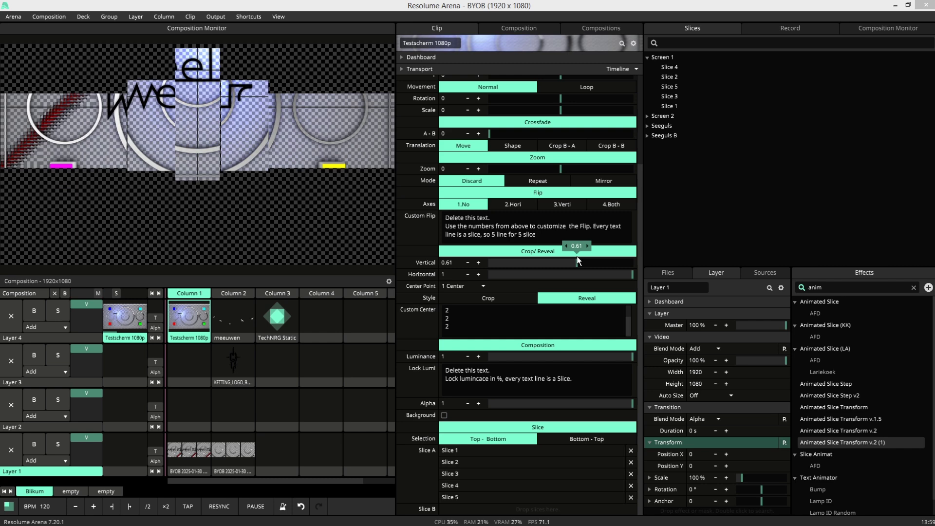
left_click(447, 310)
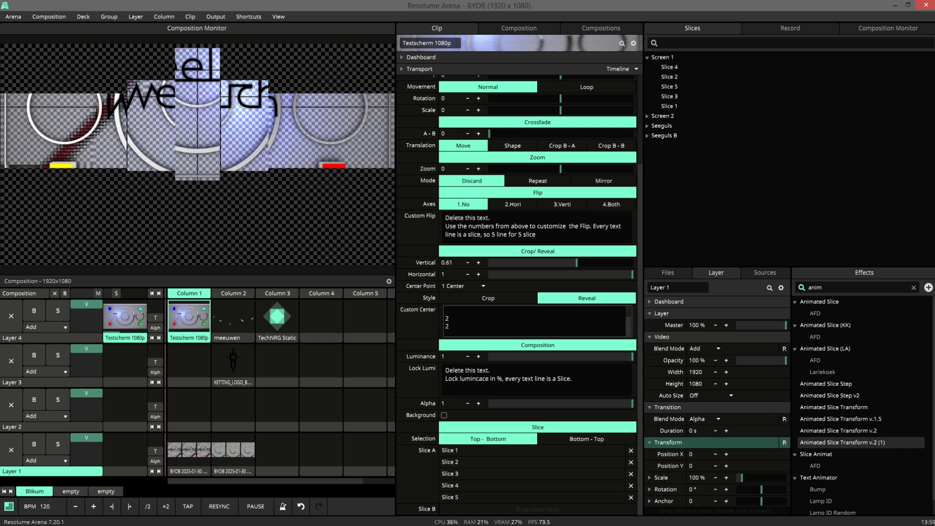
type("1")
left_click_drag(575, 262, 539, 265)
left_click(515, 294)
left_click(447, 310)
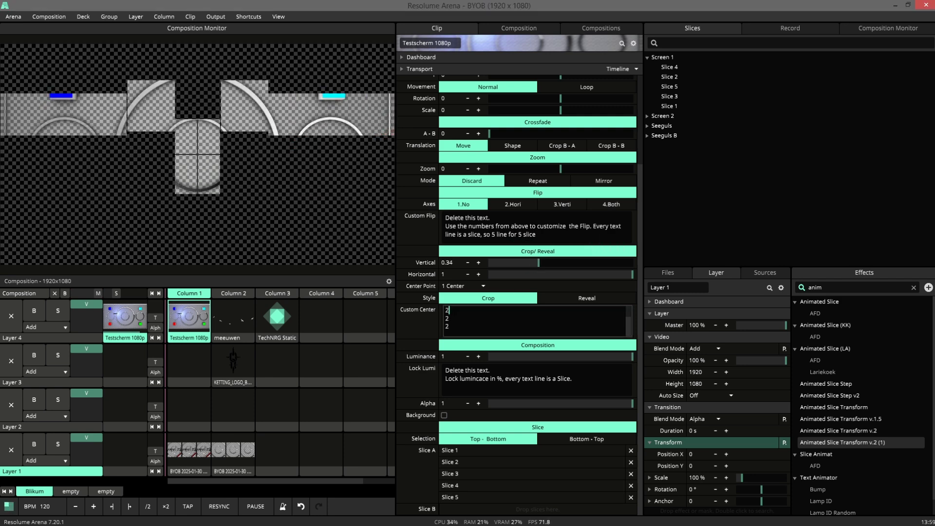
left_click_drag(538, 263, 639, 250)
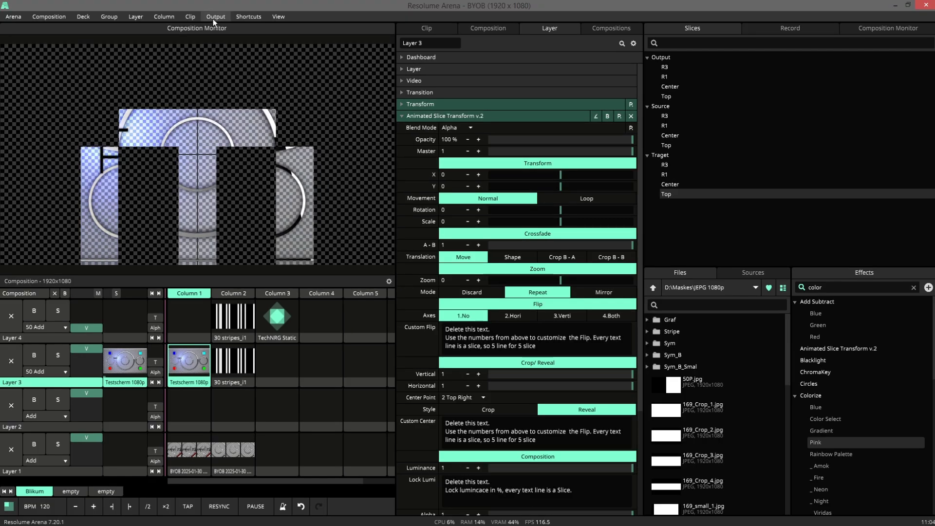
Step: Open Advanced Output, collapse Traget, expand Source and select its R3 slice
left_click(213, 18)
left_click(234, 95)
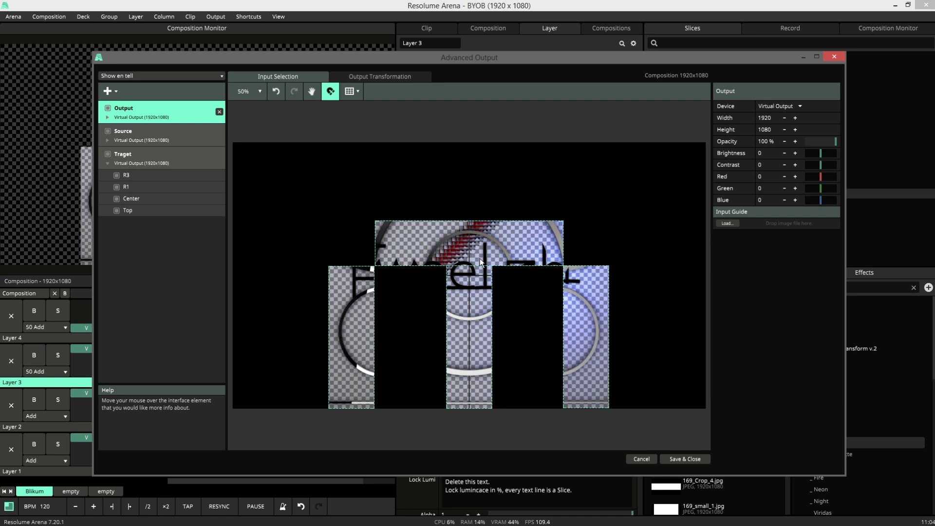
left_click(109, 164)
left_click(108, 140)
left_click(141, 151)
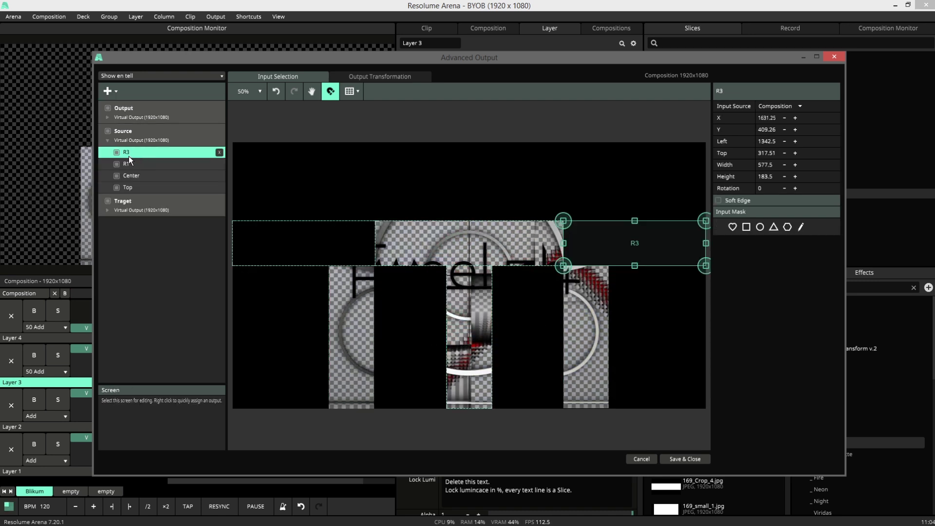
Step: Move the output window aside, set the layer's A-B crossfade to 0, and recentre the window
left_click_drag(586, 59, 575, 155)
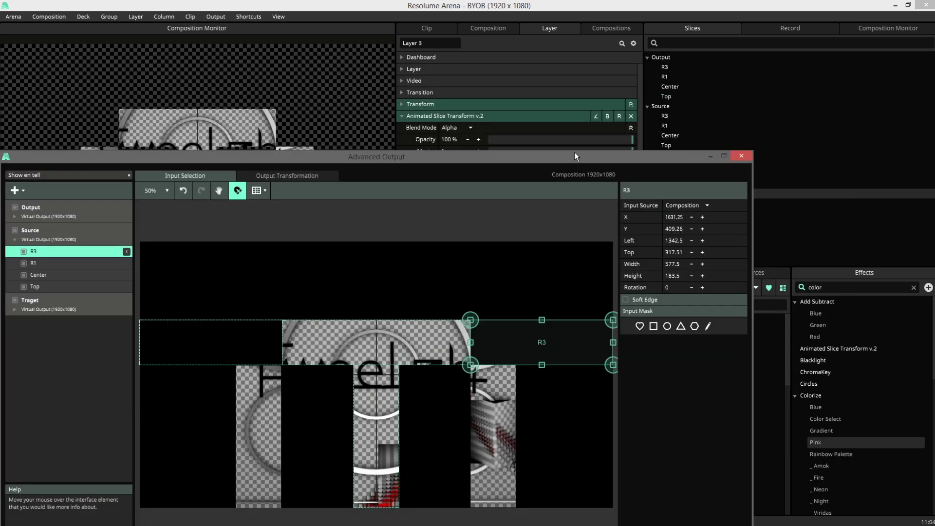
left_click_drag(515, 160, 257, 290)
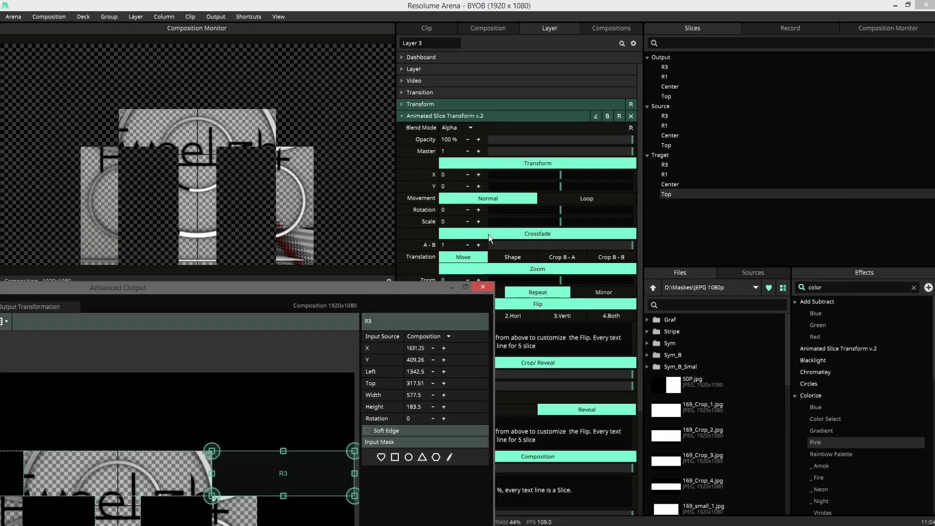
left_click(590, 233)
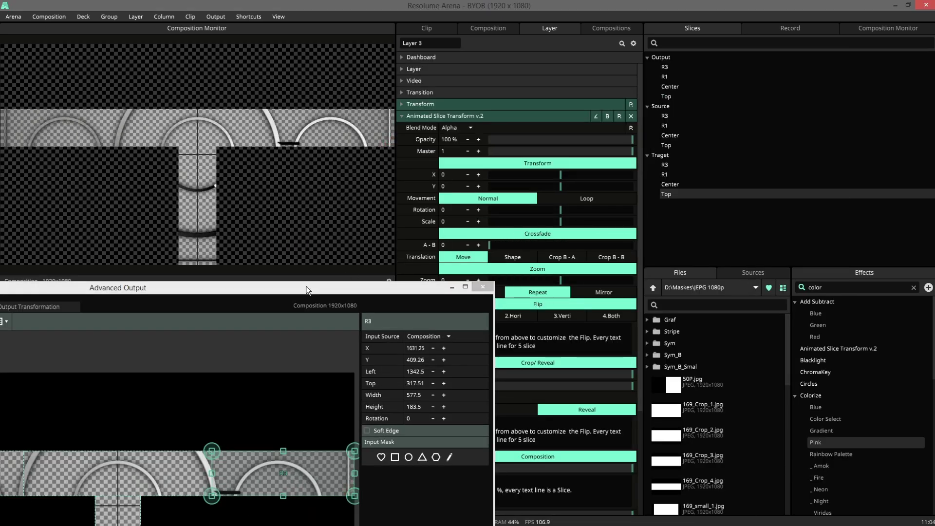
left_click_drag(303, 288, 621, 44)
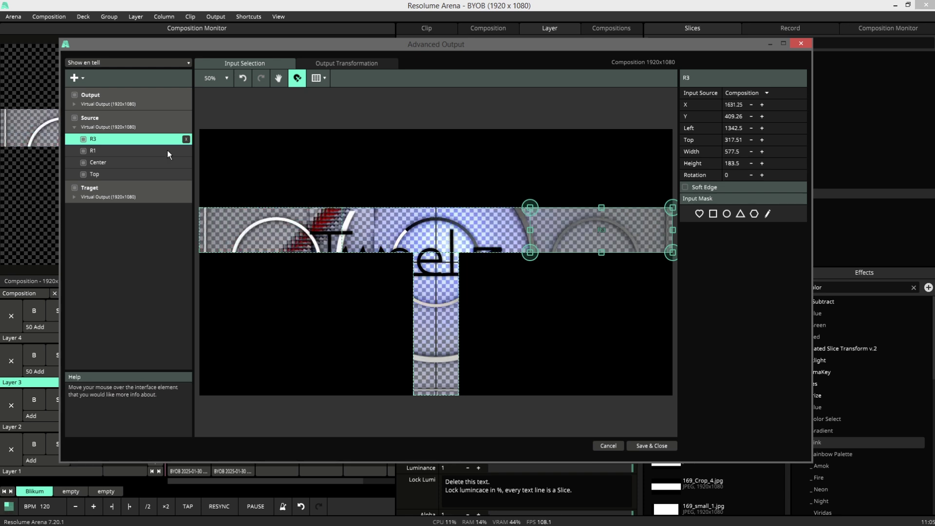
Step: Fold Source, inspect Traget's R3, then unfold Output and select its R3 slice
left_click(75, 127)
left_click(74, 150)
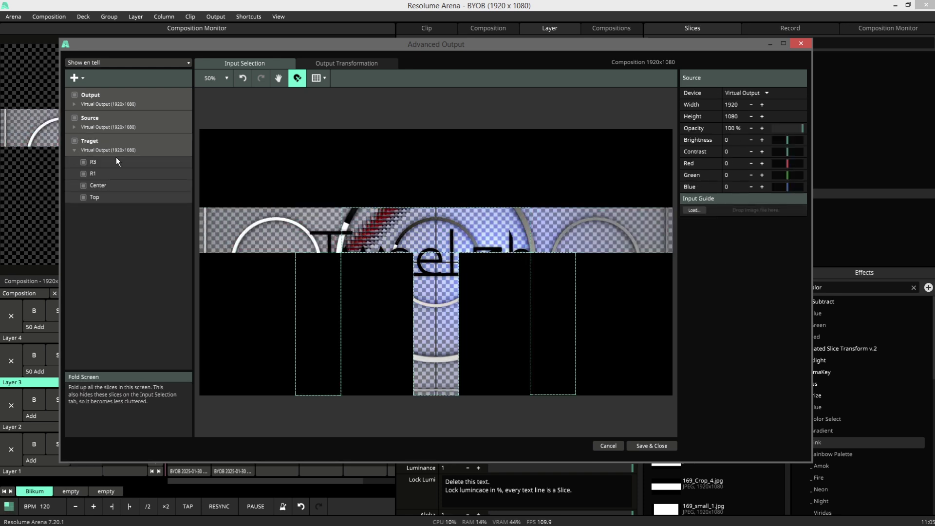
left_click(120, 162)
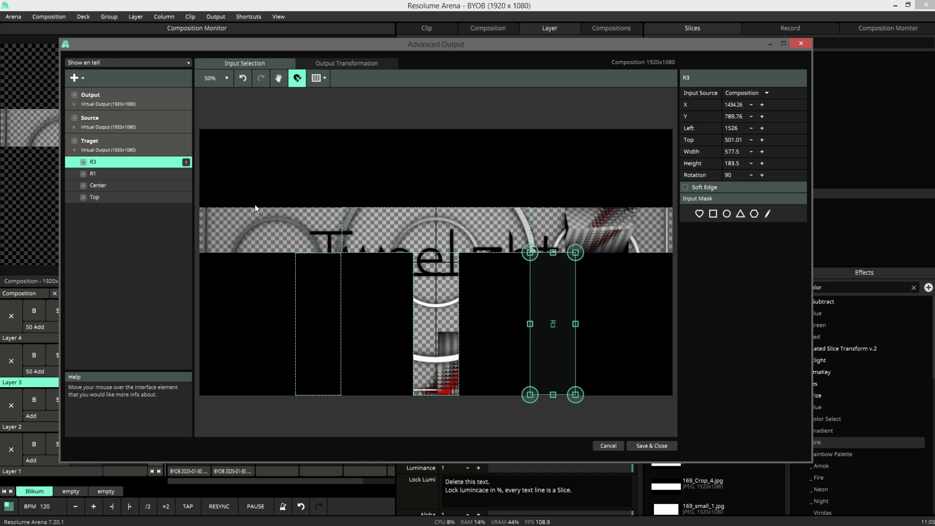
left_click(73, 151)
left_click(74, 103)
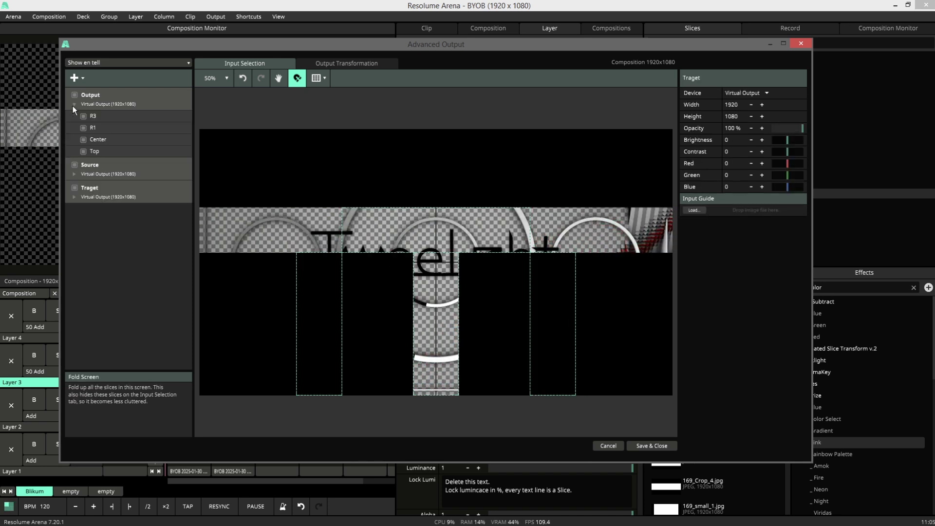
left_click(105, 98)
left_click(110, 115)
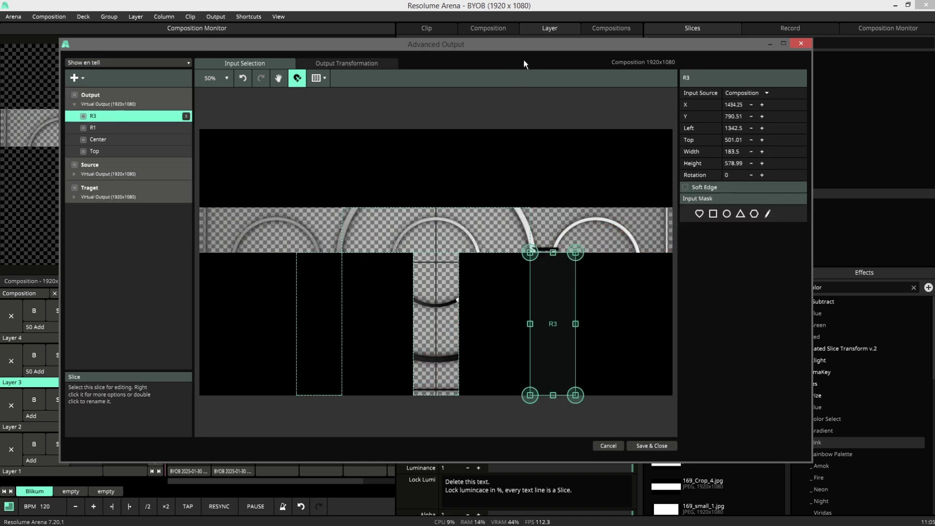
Step: Drag Layer 3's Animated Slice Transform A-B crossfade to 1, moving the mapping editor aside
left_click_drag(524, 48, 430, 204)
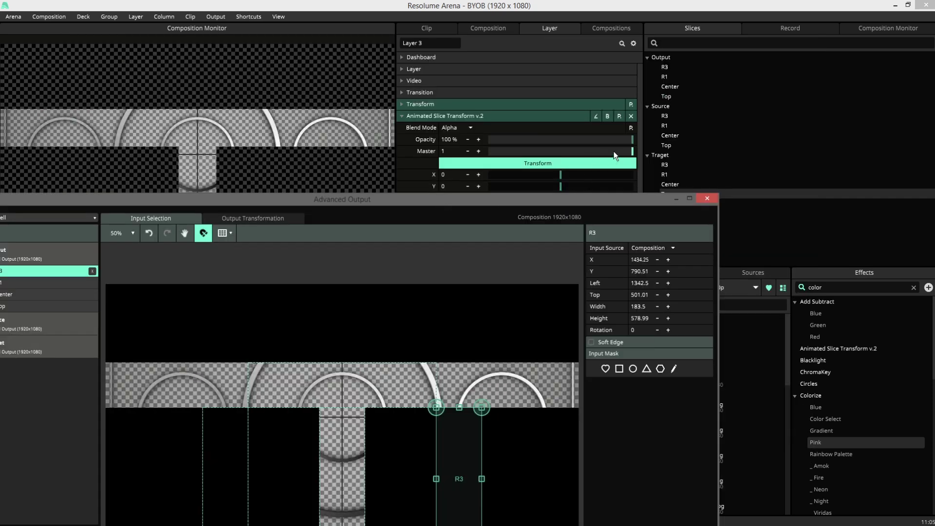
scroll(582, 153, "down", 5)
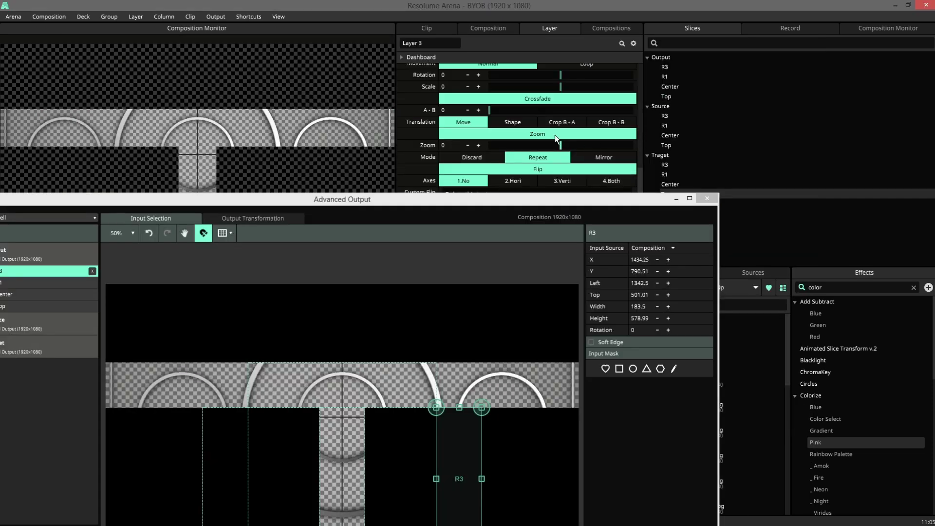
left_click_drag(490, 110, 633, 110)
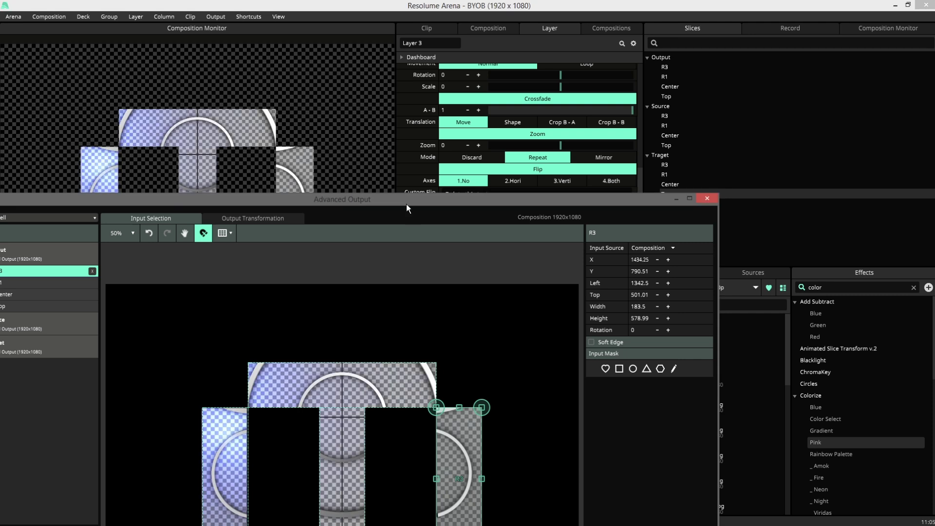
left_click_drag(539, 83, 539, 84)
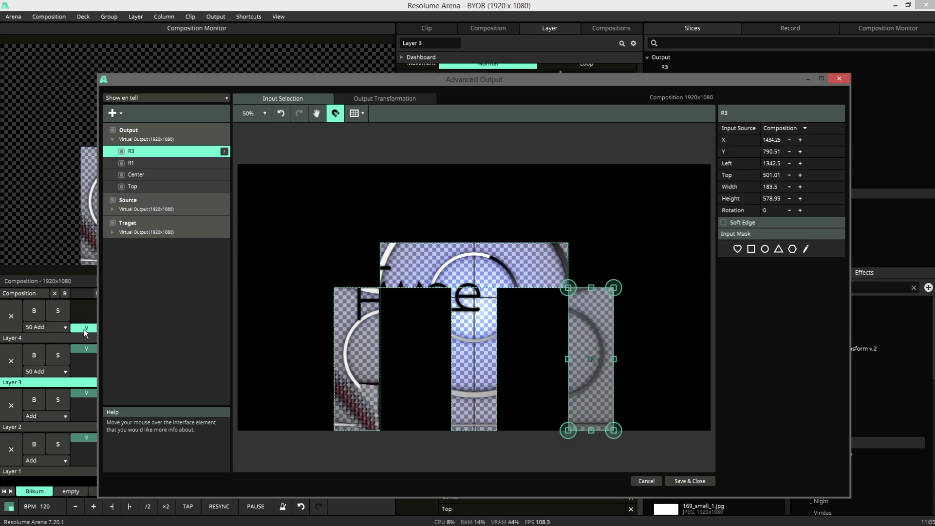
left_click(146, 314)
left_click_drag(381, 90, 354, 414)
Step: Move the Testscherm 1080p clip up from Layer 3 to Layer 4
left_click(191, 359)
left_click_drag(191, 361, 189, 335)
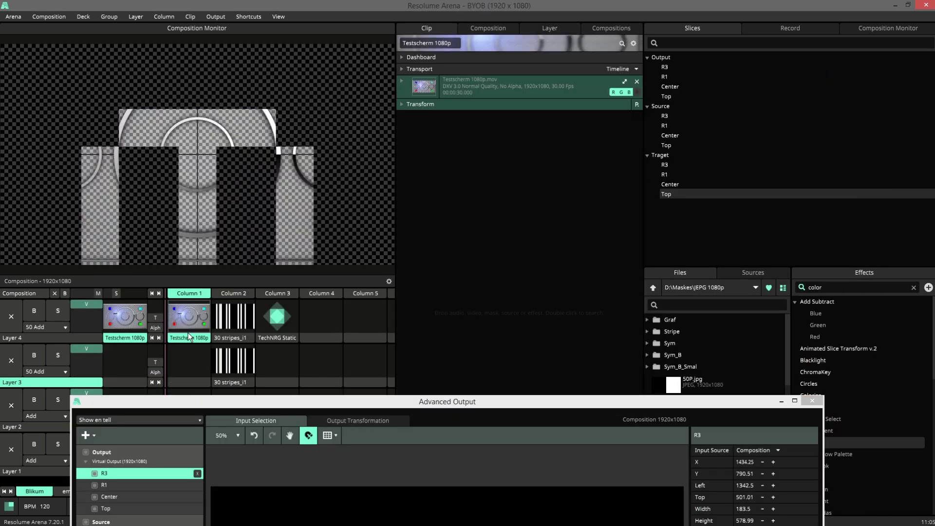
left_click_drag(314, 404, 331, 63)
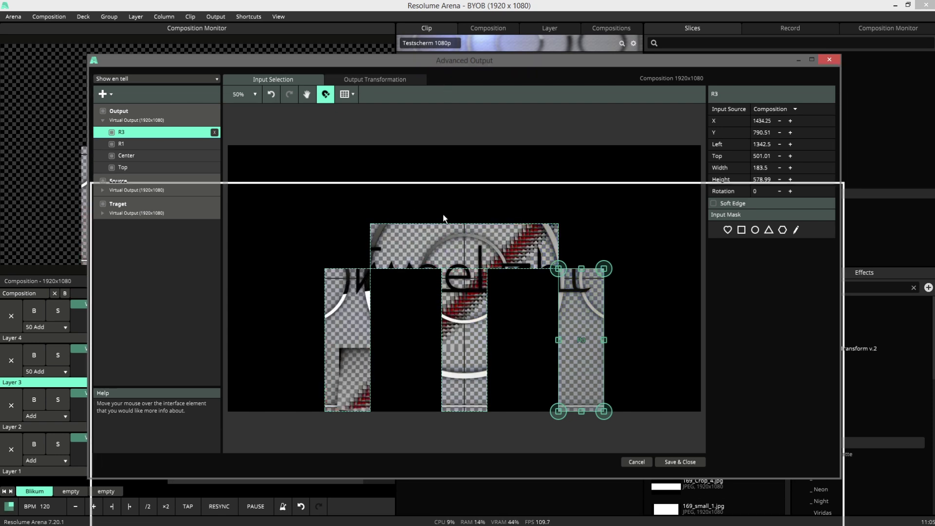
left_click_drag(443, 218, 423, 475)
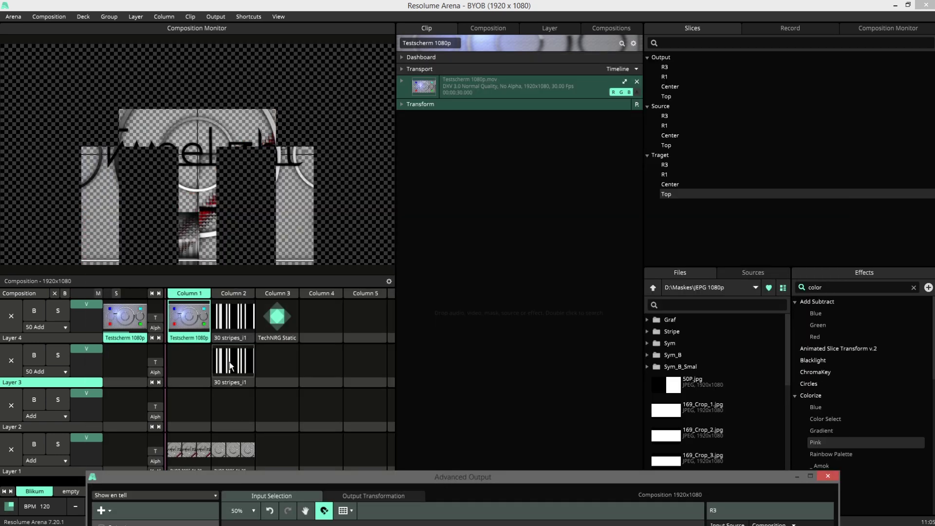
Step: Return Testscherm 1080p to Layer 3, then maximize Advanced Output and Save & Close
left_click_drag(189, 316, 195, 364)
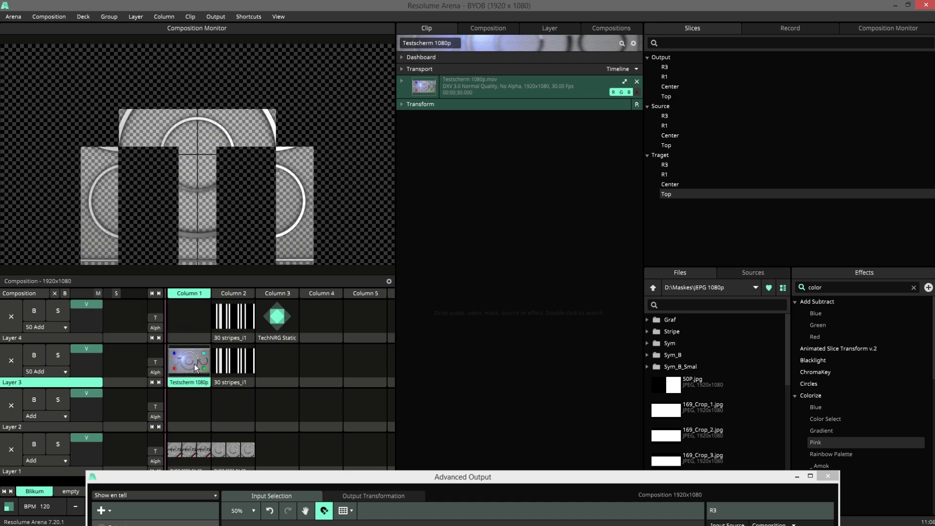
double_click(354, 473)
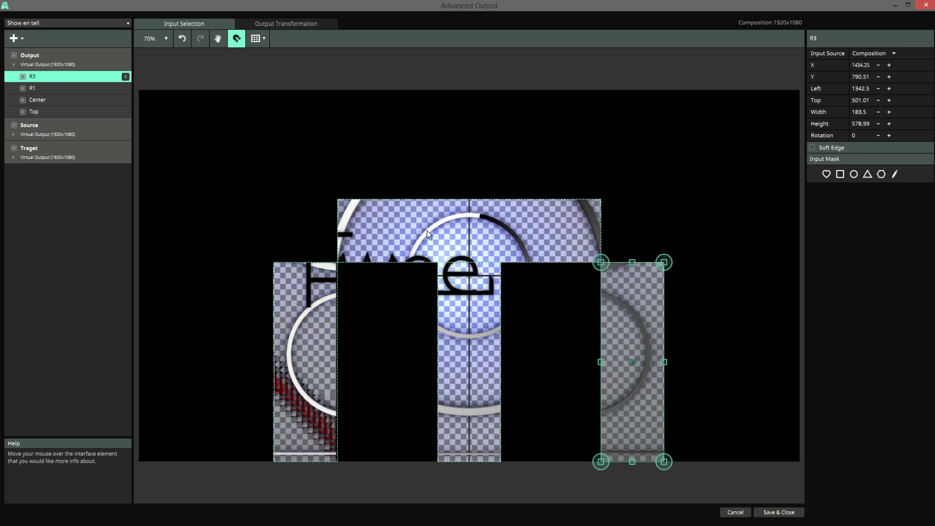
left_click(779, 512)
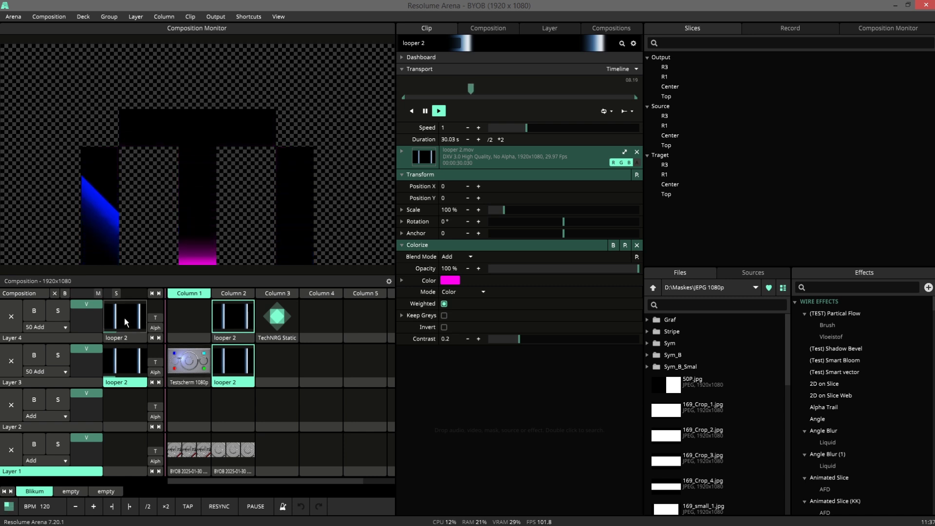
Step: Fade out Layer 4, then set Advanced Output's Output Guide Opacity to 30% and Save & Close
left_click_drag(86, 304, 95, 287)
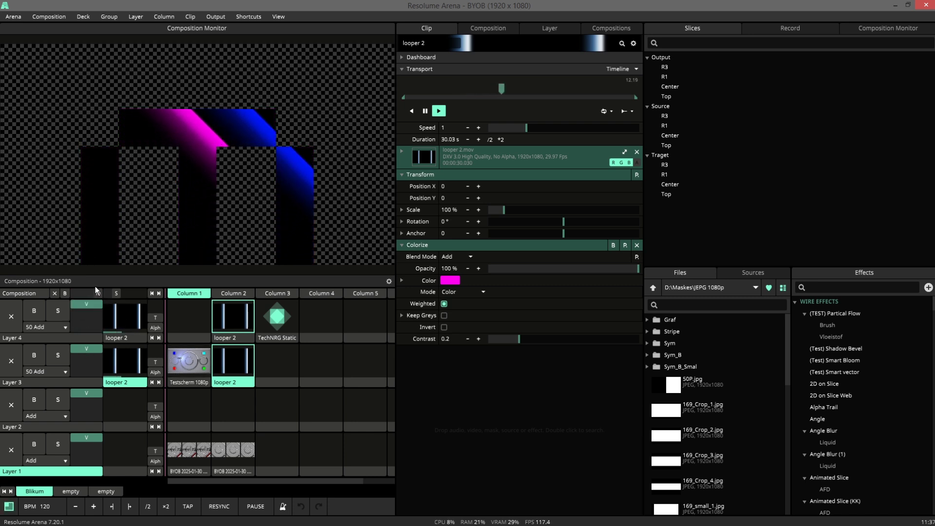
left_click(216, 17)
left_click(246, 99)
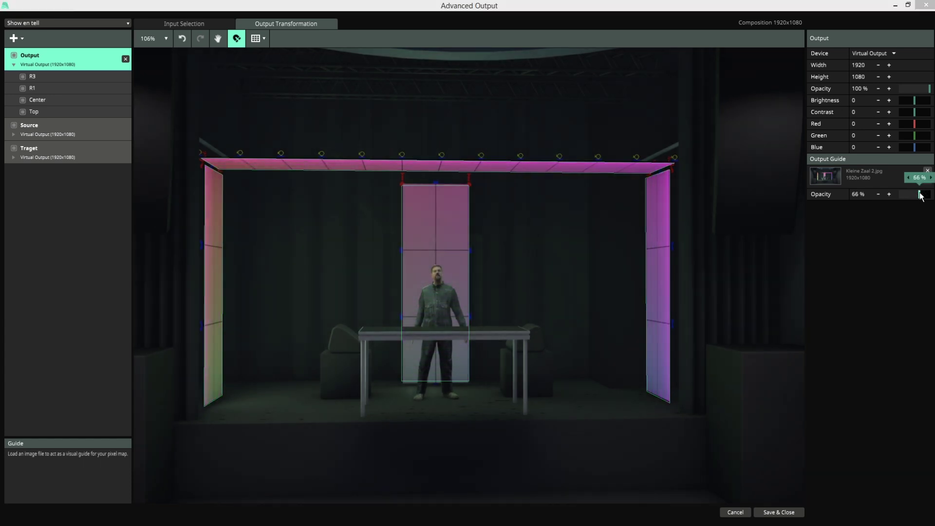
mouse_move(919, 193)
left_mouse_down()
mouse_move(929, 195)
mouse_move(909, 195)
left_mouse_up()
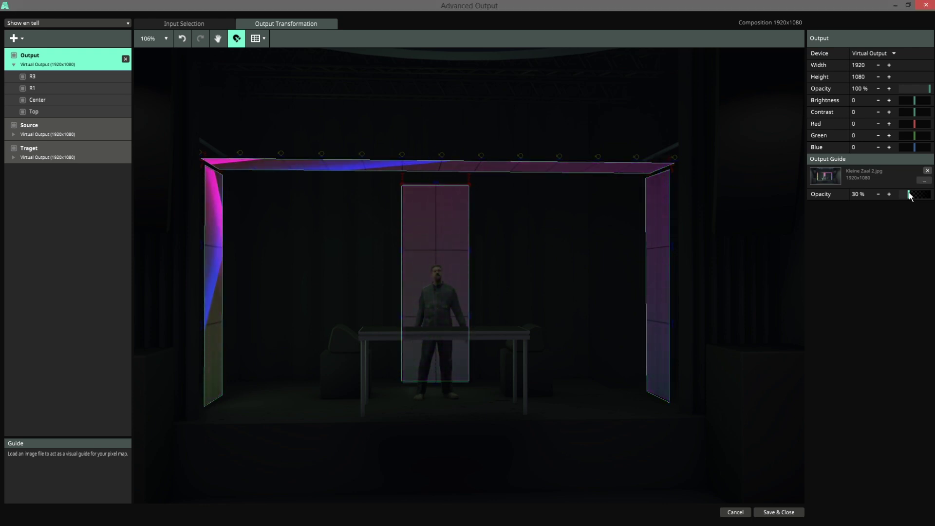
left_click(782, 513)
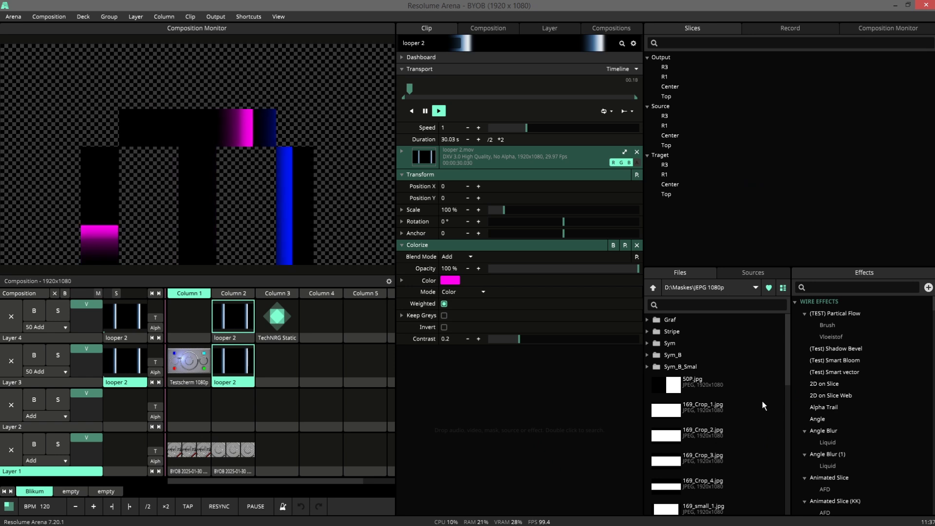
Step: Search Sources for "shap" and place the Shaper clip in Layer 4 Column 1
left_click(750, 272)
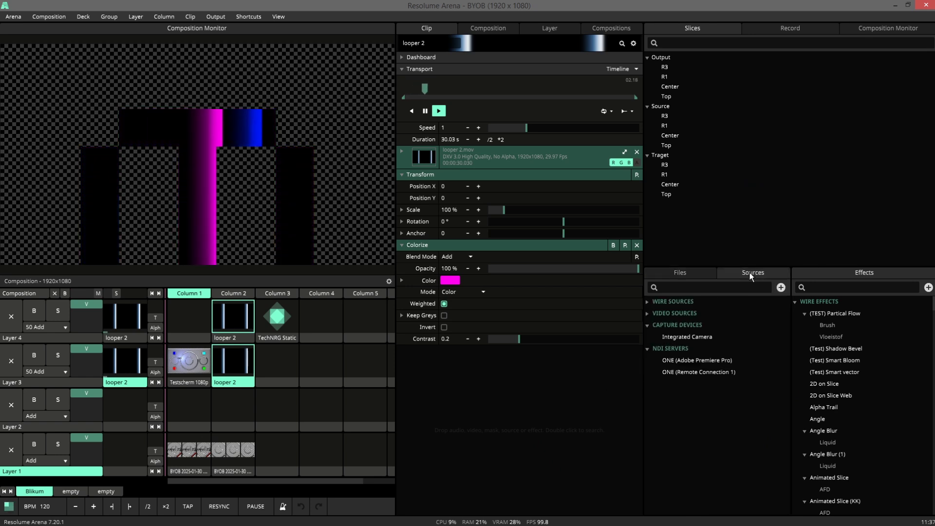
left_click(702, 291)
type("shap")
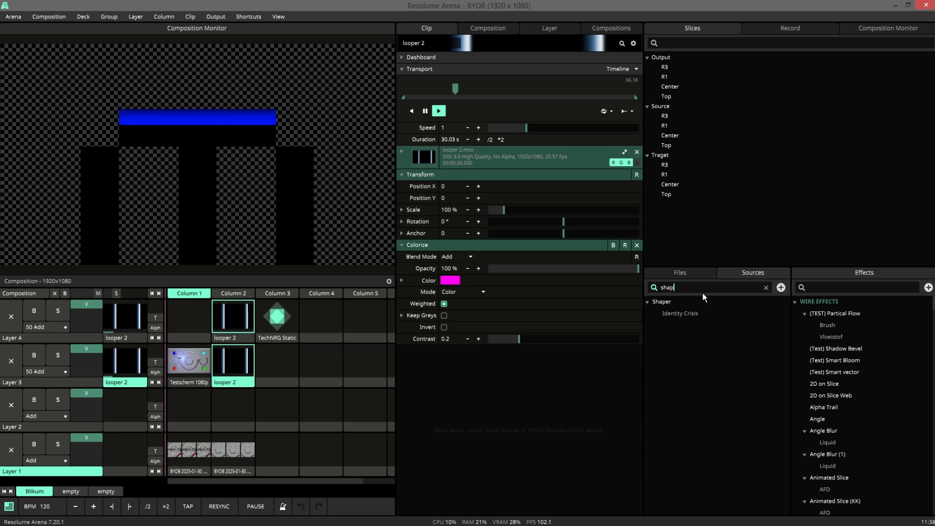
left_click_drag(667, 303, 343, 323)
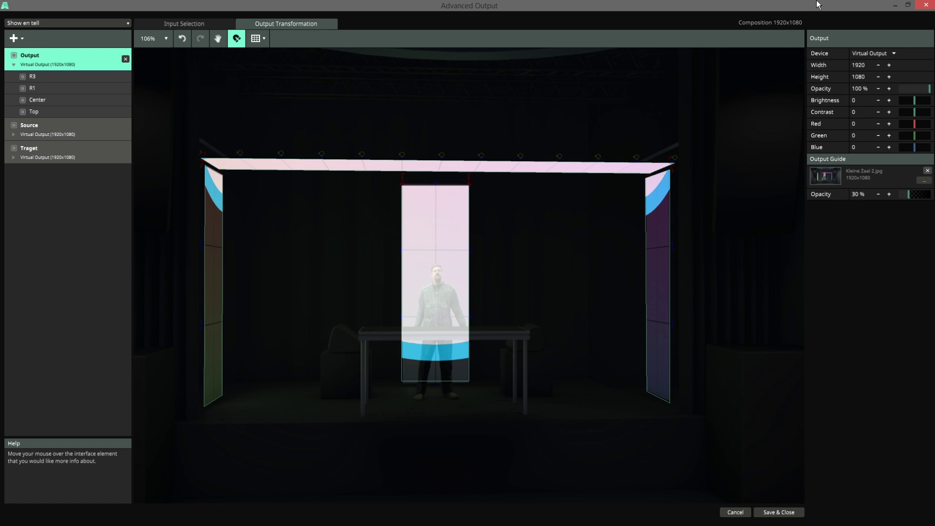
left_click(895, 6)
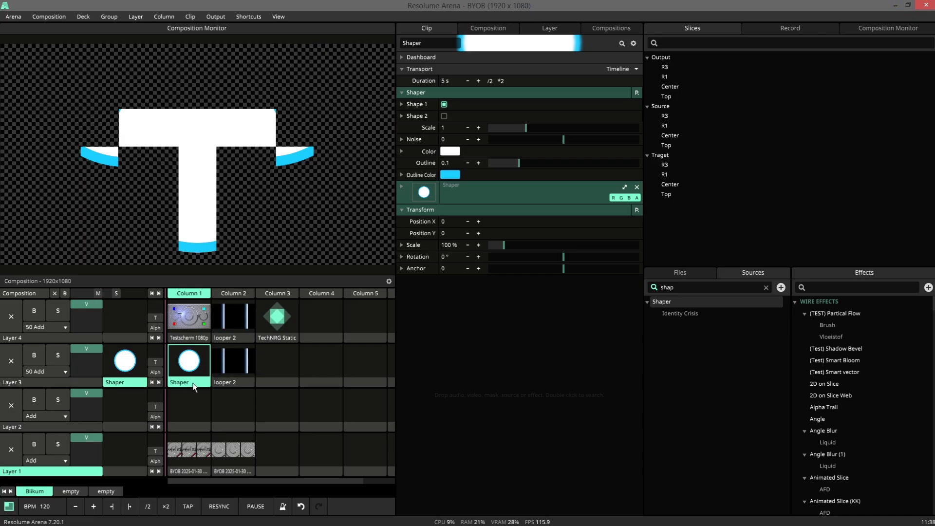
left_click_drag(194, 339, 197, 331)
Step: Reopen Advanced Output and raise the Output Guide Opacity to 56%
left_click(217, 16)
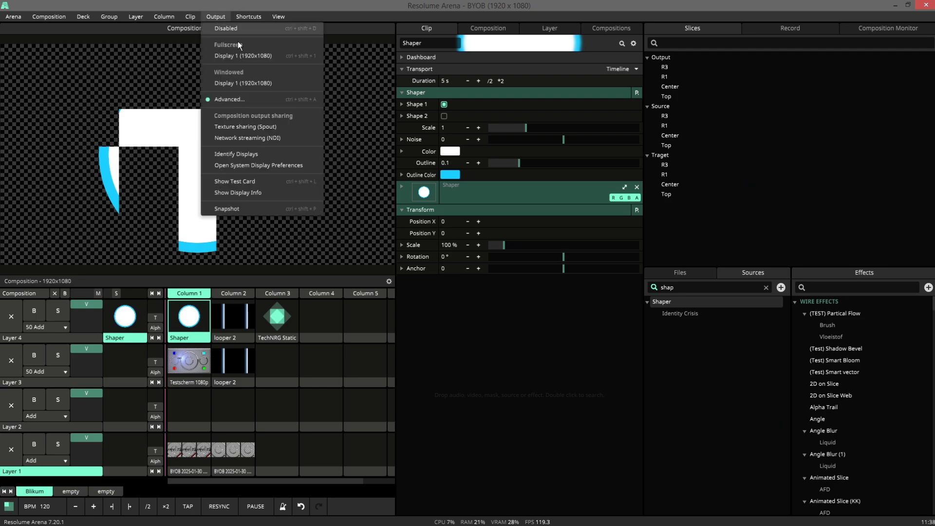
left_click(247, 101)
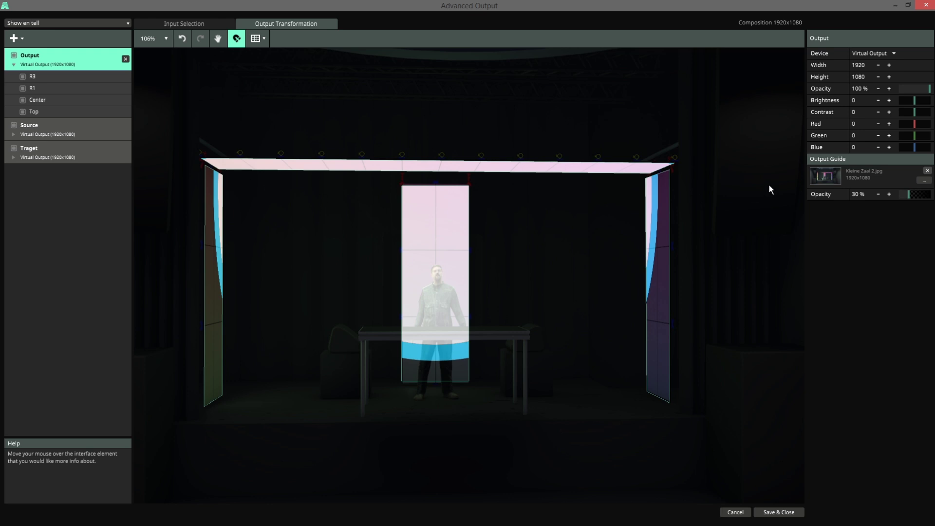
mouse_move(904, 198)
left_mouse_down()
mouse_move(931, 200)
mouse_move(918, 198)
left_mouse_up()
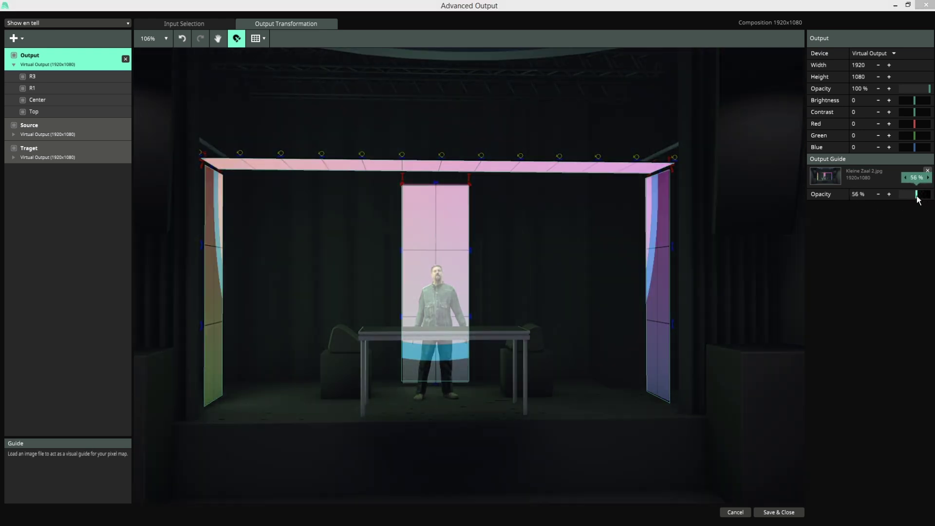